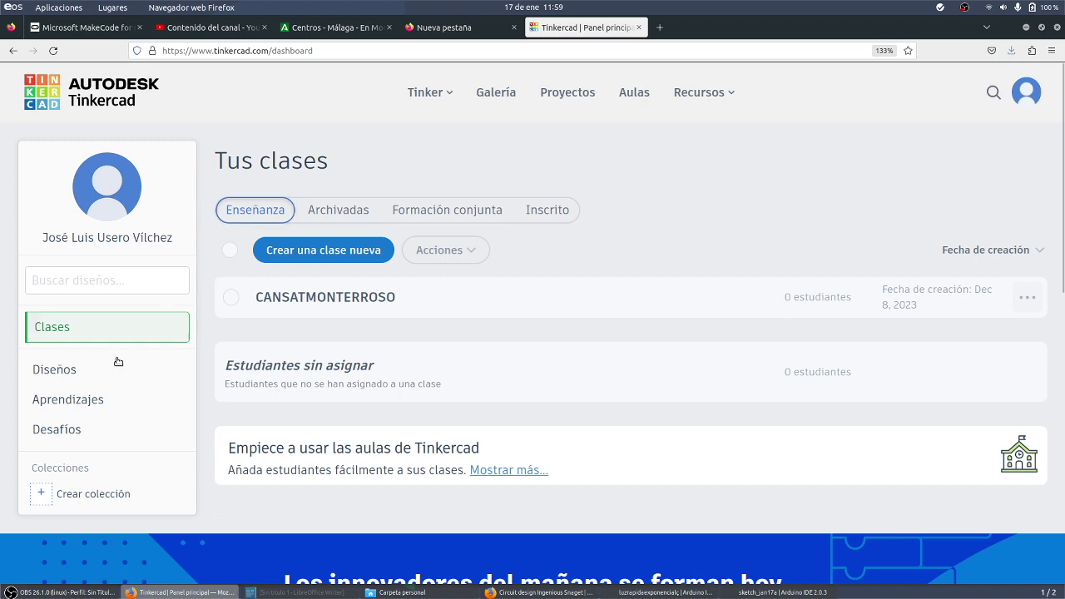
Show the saved designs under Diseños and bring up the Crear new-design choices
click(111, 371)
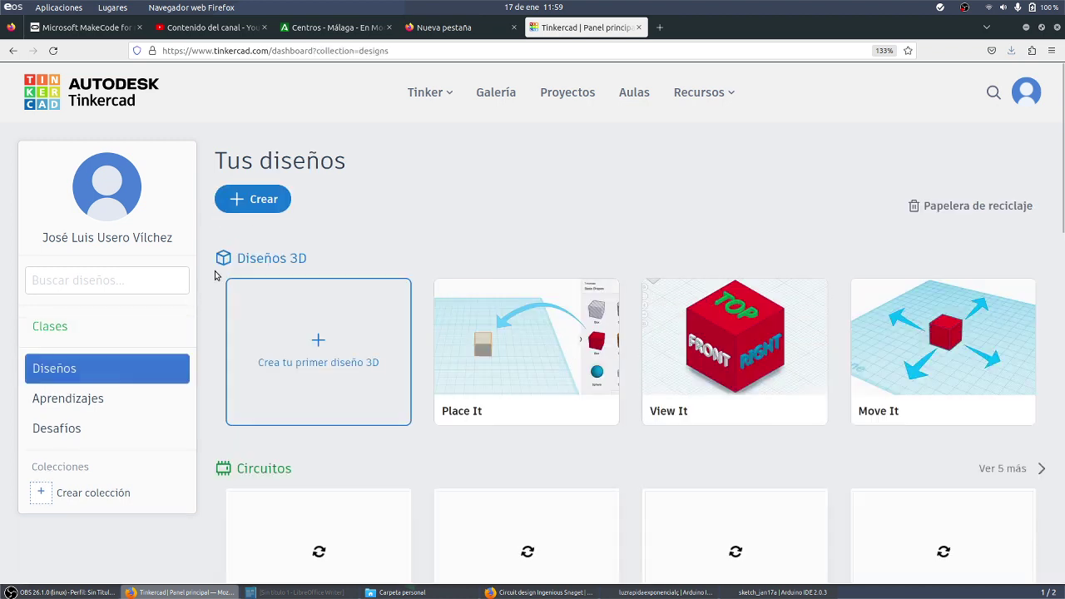
click(281, 199)
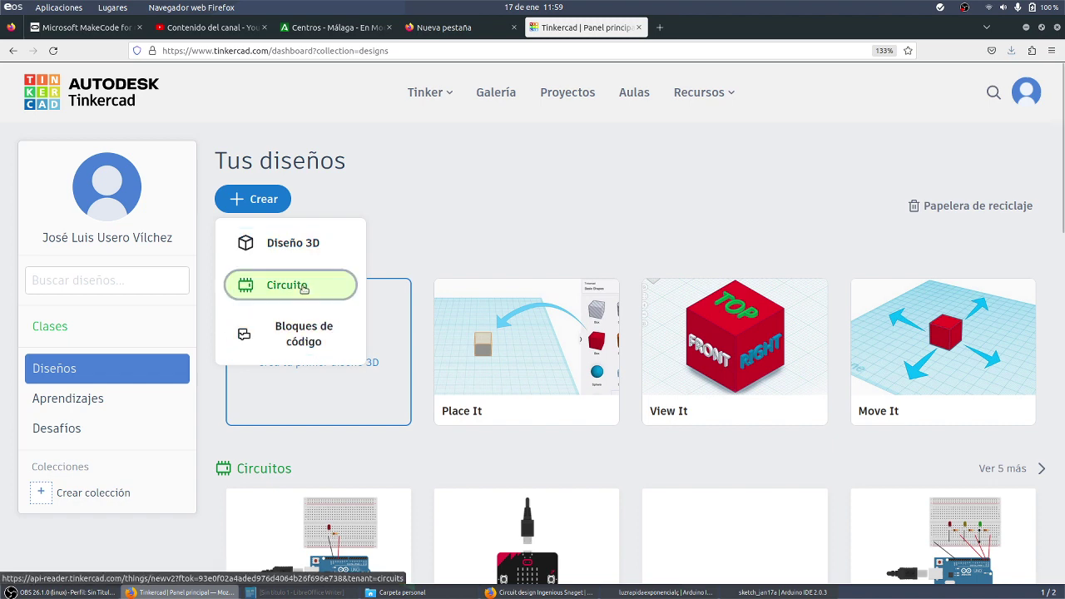
Choose Circuito to open a blank circuit design in the editor
click(302, 285)
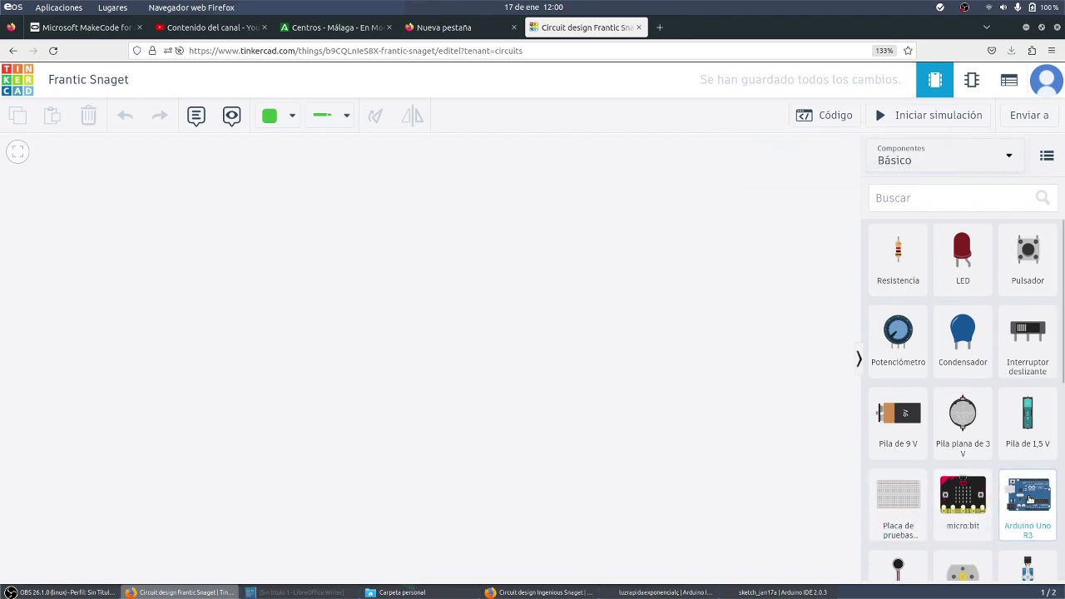
Drop an Arduino Uno R3 near the canvas centre and zoom in on the board
click(1030, 498)
drag(1030, 497, 533, 433)
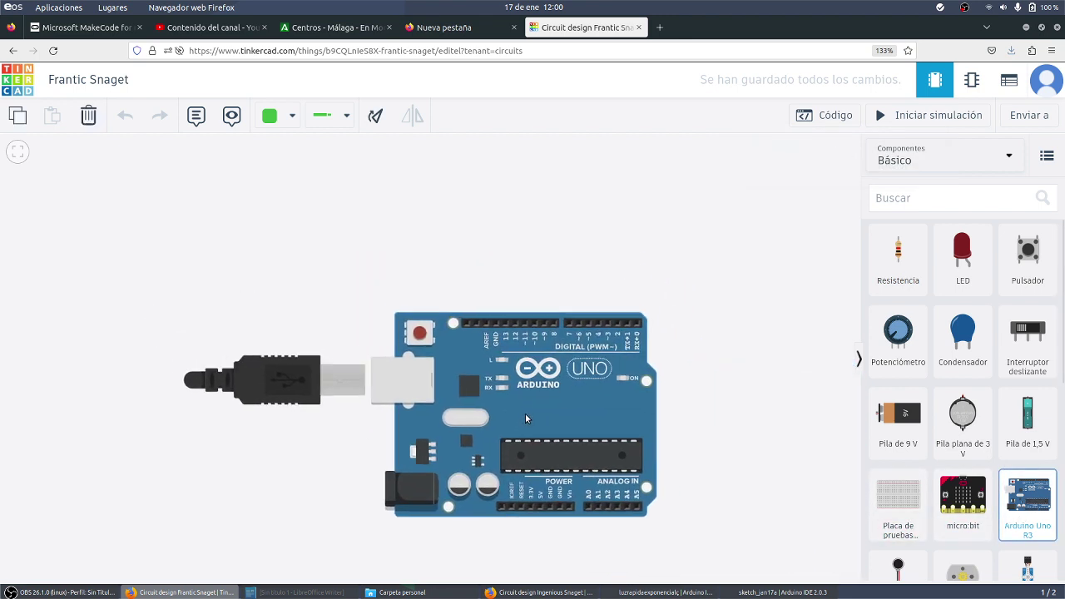
click(518, 401)
scroll(518, 397, up, 5)
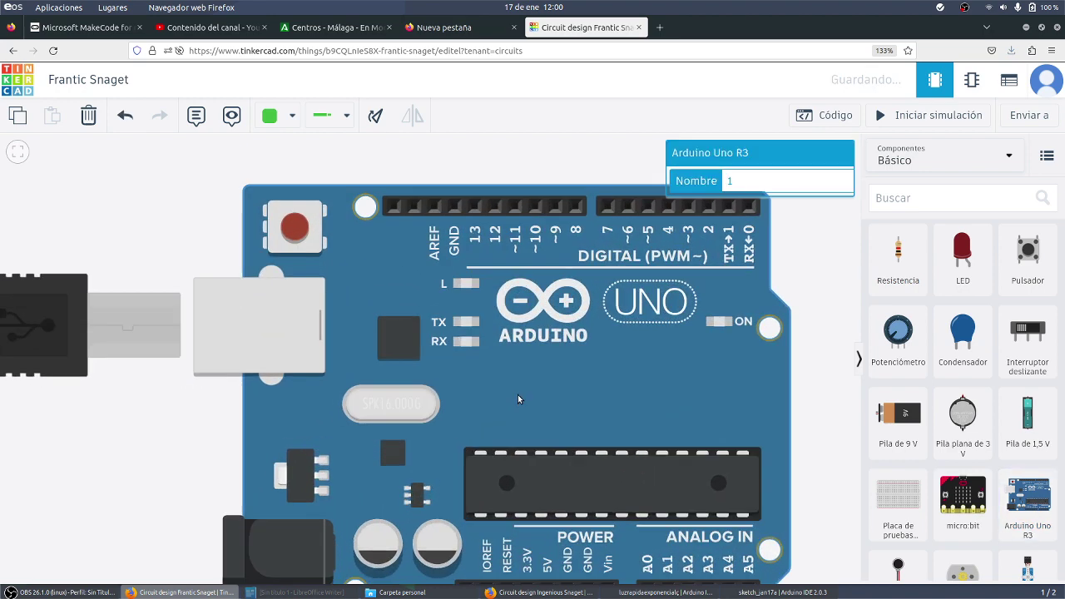
scroll(518, 399, down, 3)
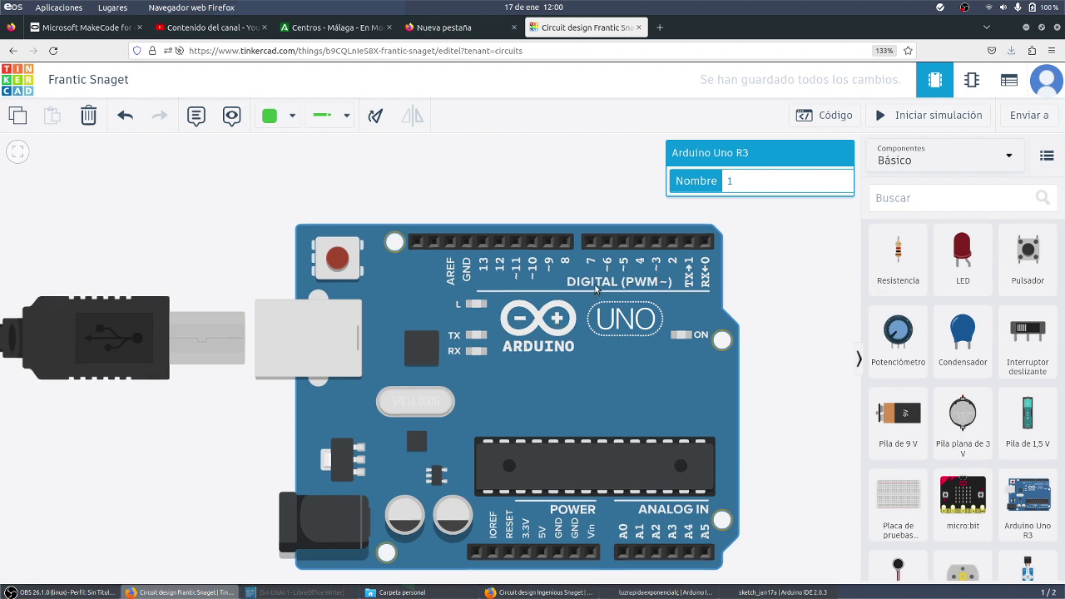
scroll(597, 494, up, 3)
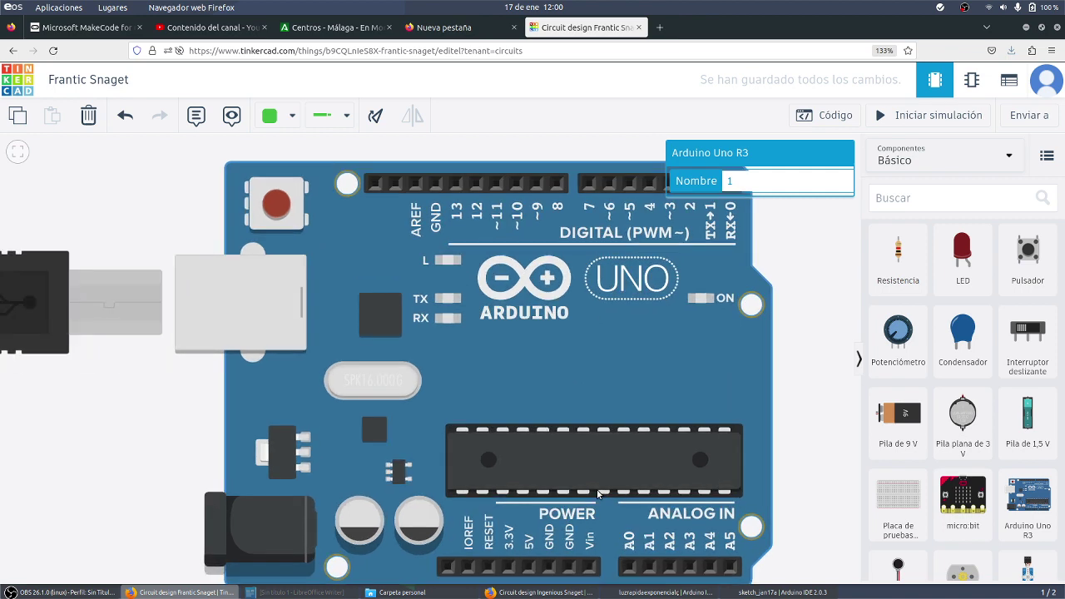
scroll(829, 403, down, 1)
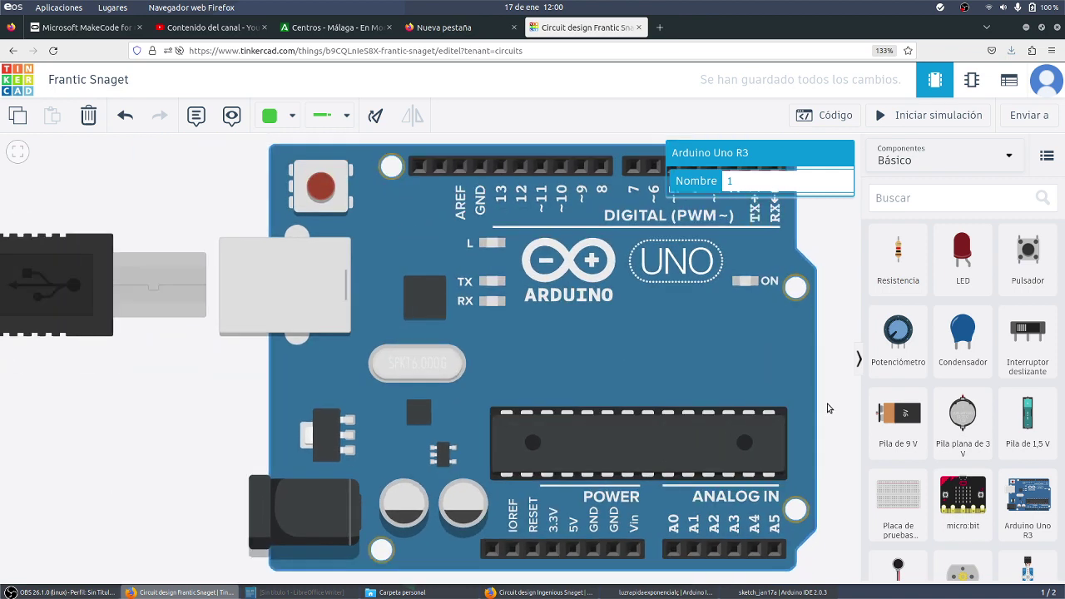
drag(641, 355, 561, 163)
scroll(585, 329, up, 1)
scroll(585, 328, up, 2)
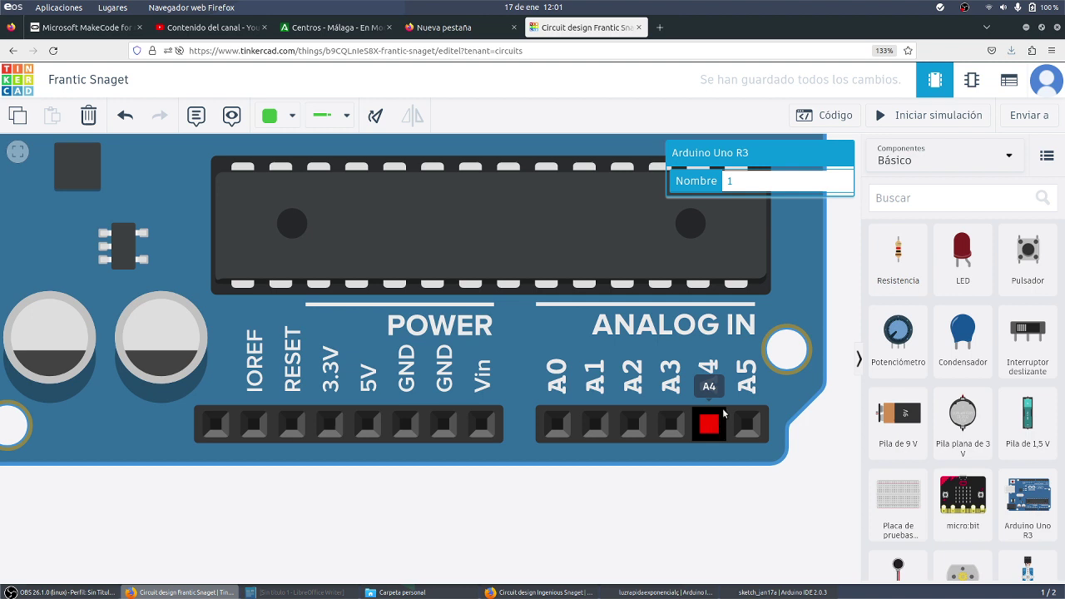
scroll(700, 407, down, 1)
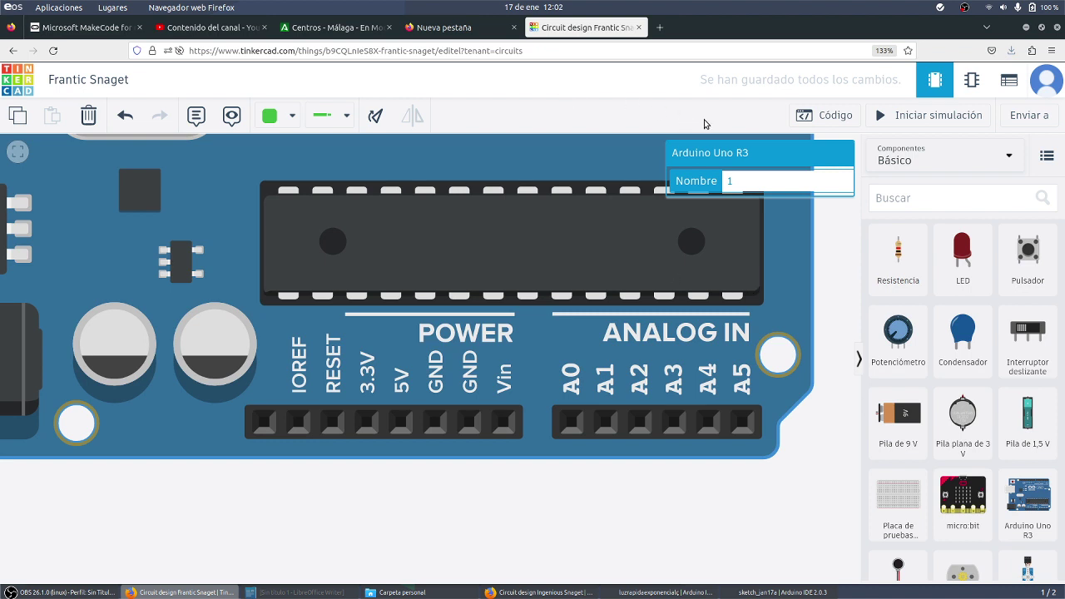
drag(828, 232, 834, 478)
drag(841, 304, 864, 429)
drag(828, 252, 834, 268)
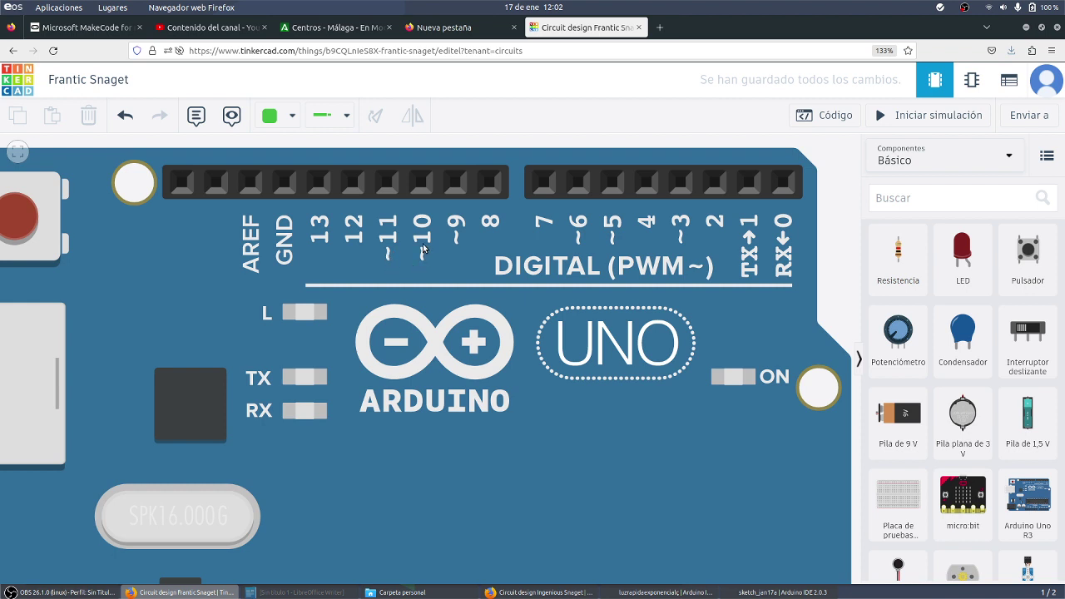
scroll(433, 238, down, 1)
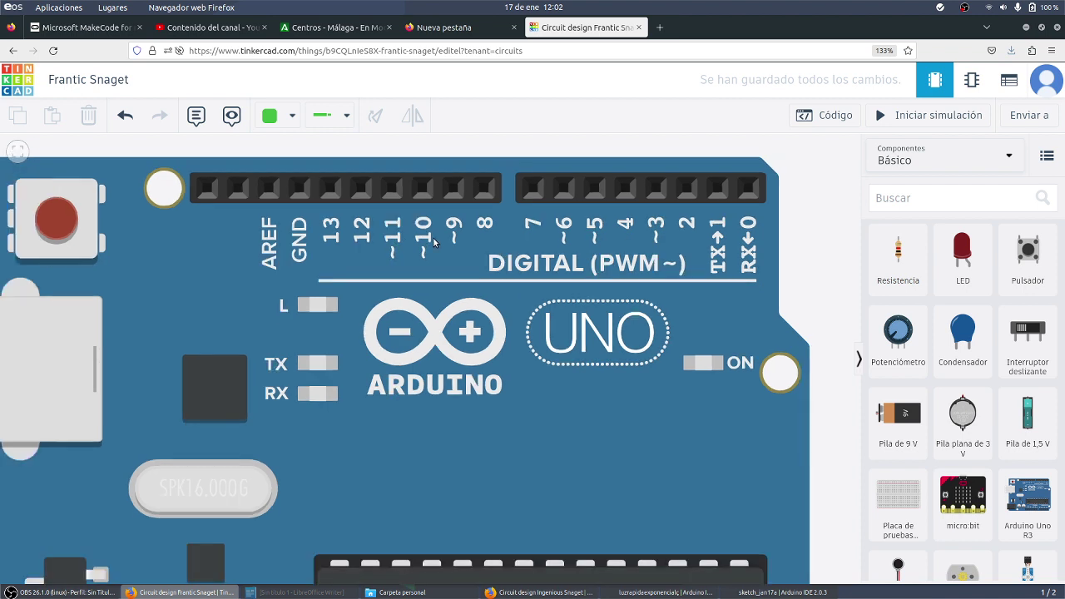
scroll(433, 239, down, 4)
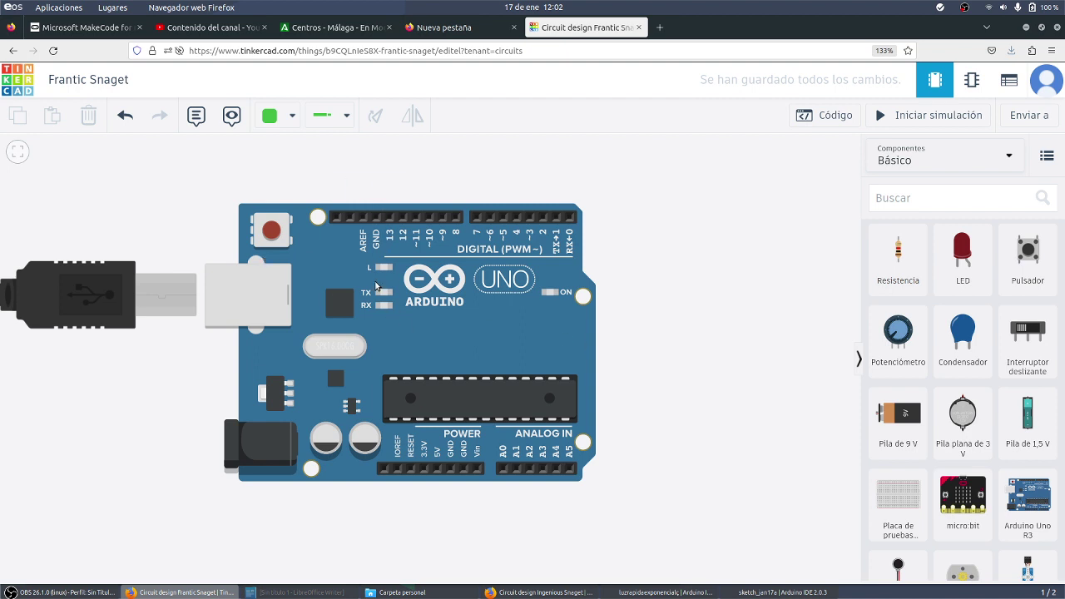
scroll(377, 285, down, 4)
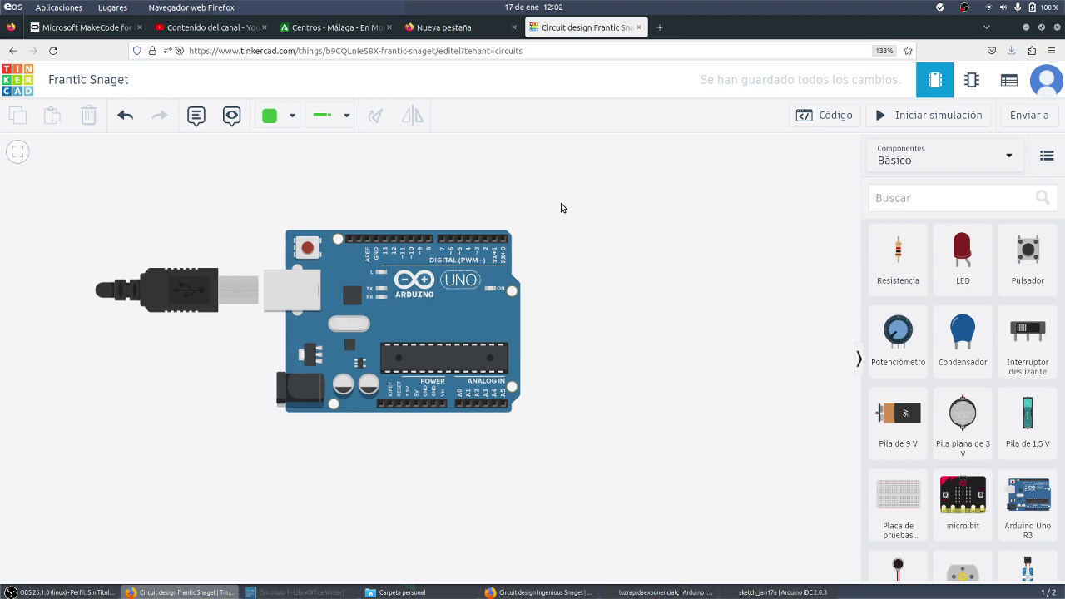
Recentre the view and drop a small breadboard (Placa de pruebas pequeña) above the Arduino Uno
drag(563, 207, 580, 332)
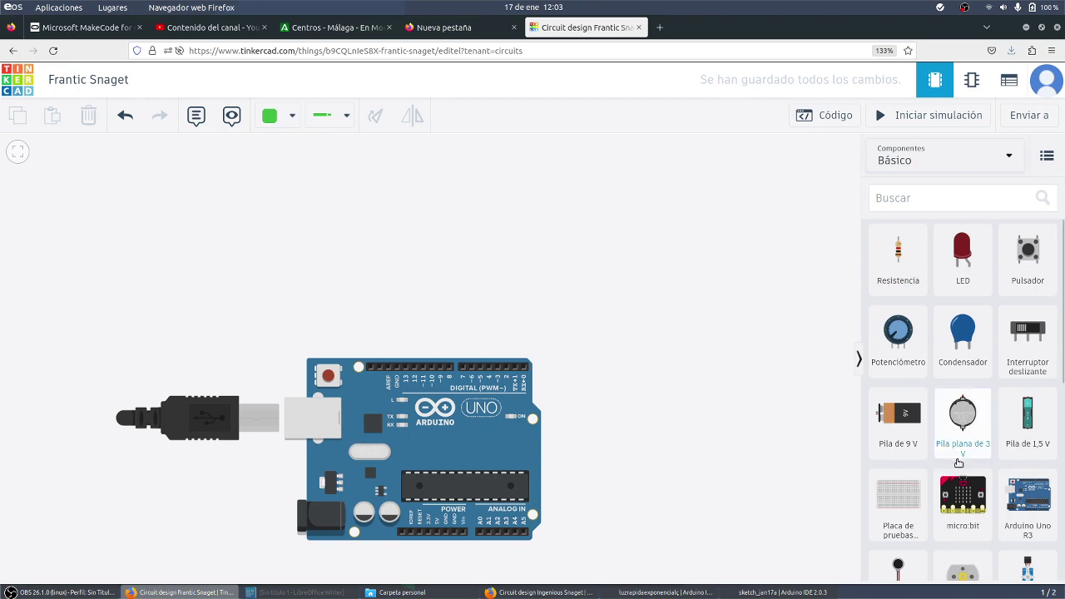
scroll(408, 336, up, 1)
scroll(409, 337, up, 2)
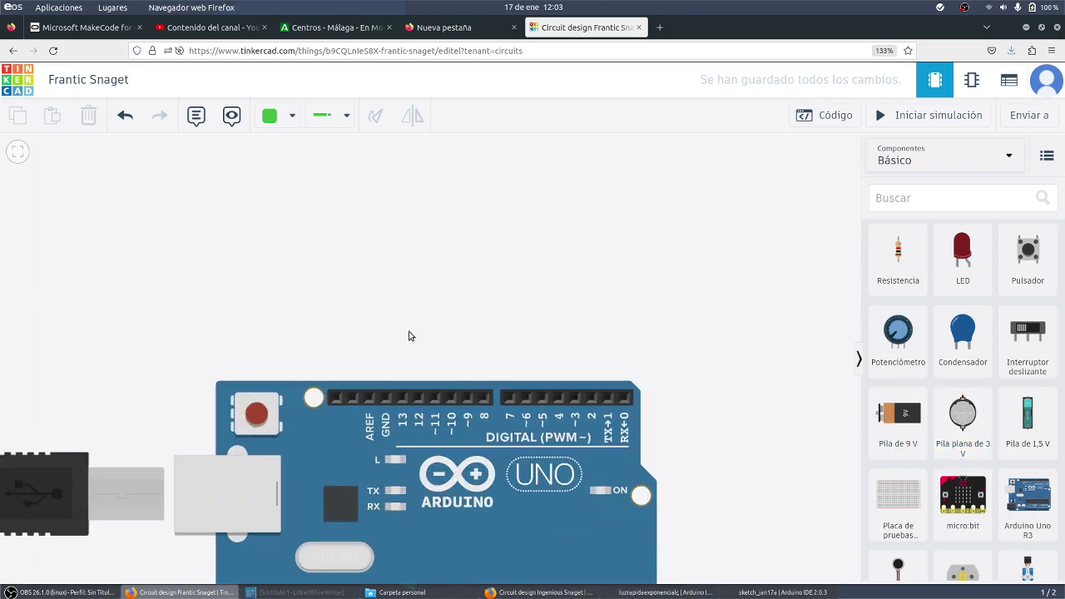
scroll(407, 336, down, 2)
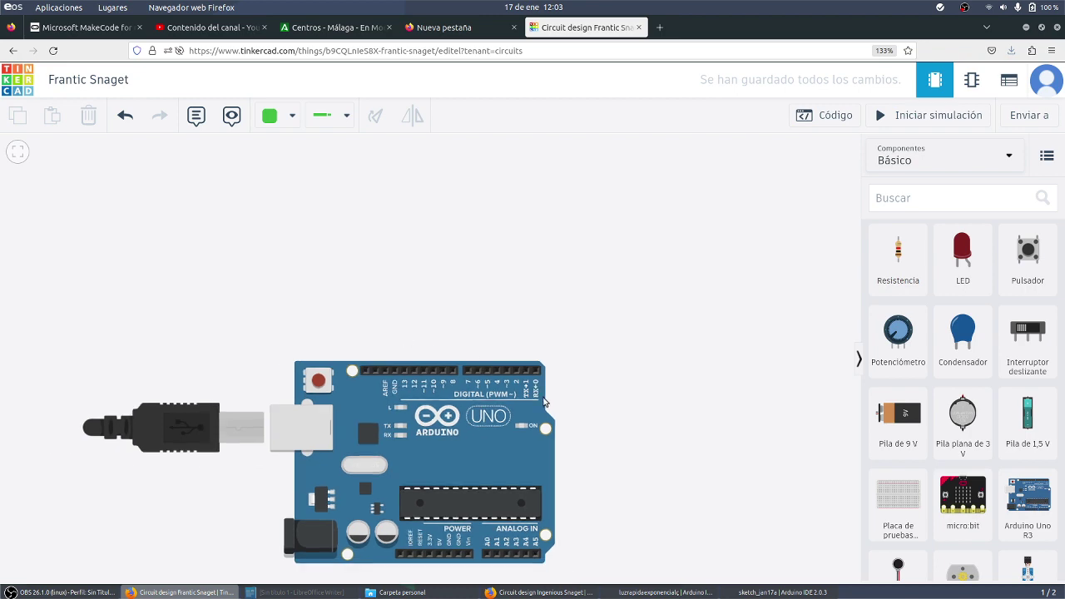
scroll(578, 379, up, 2)
scroll(575, 373, up, 1)
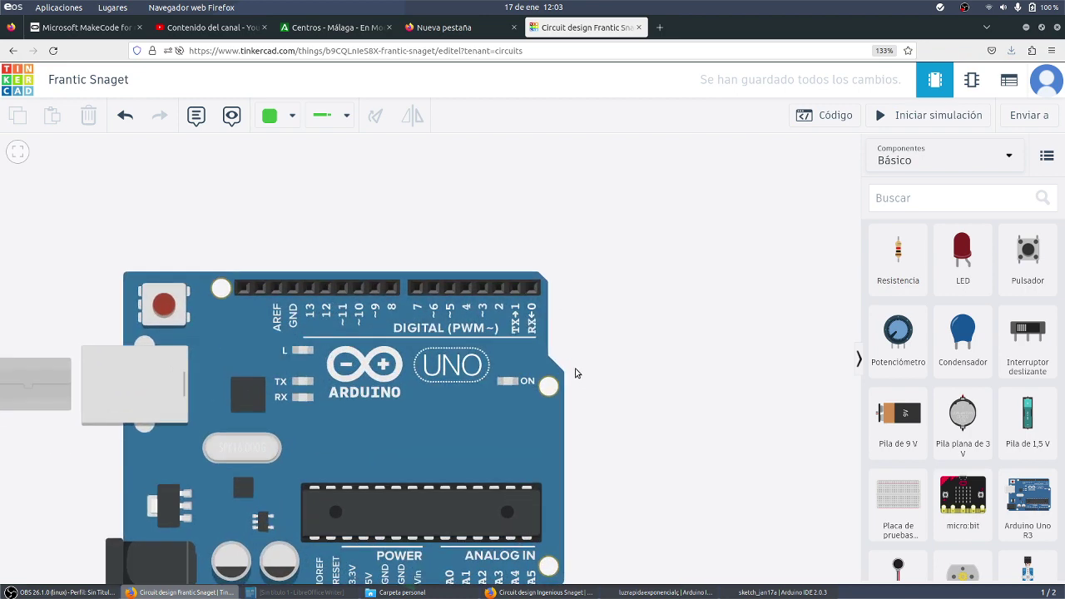
scroll(586, 366, down, 2)
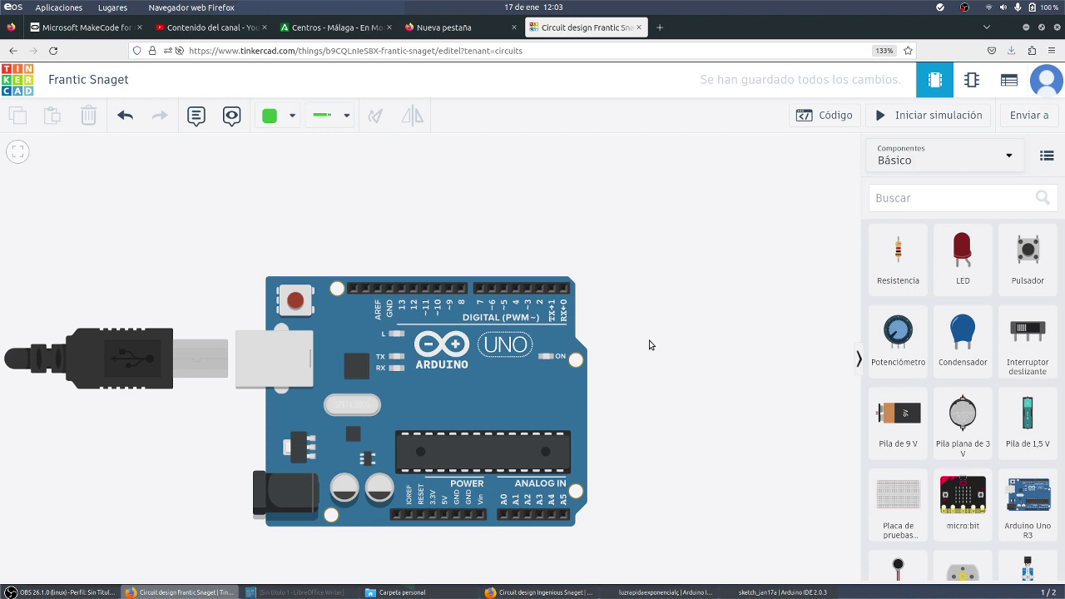
drag(883, 482, 476, 147)
Shift the breadboard up and to the left so it sits above the Arduino
scroll(696, 323, down, 2)
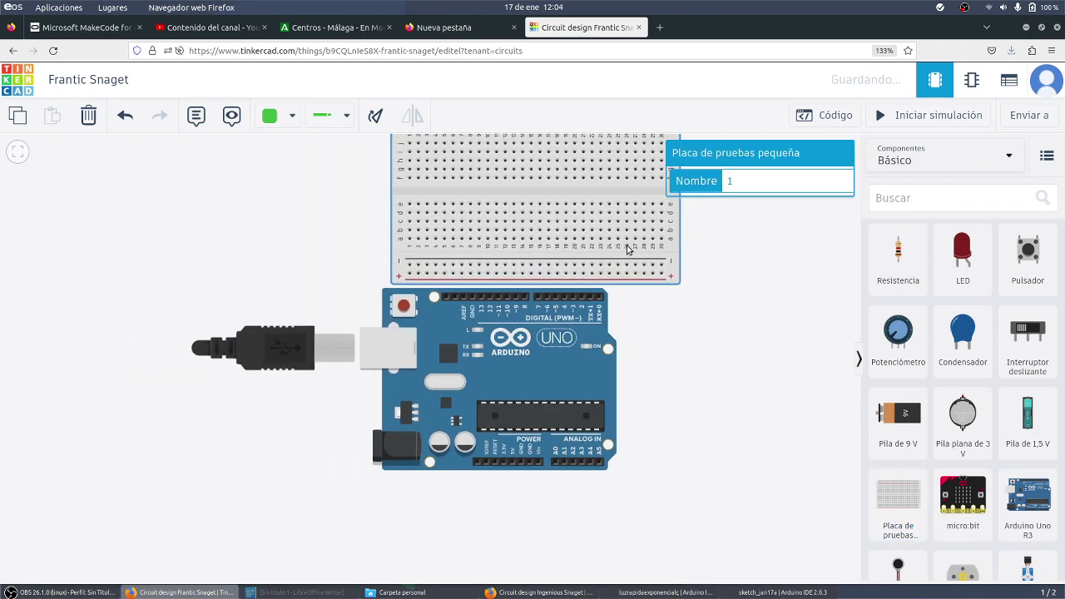
drag(659, 256, 618, 233)
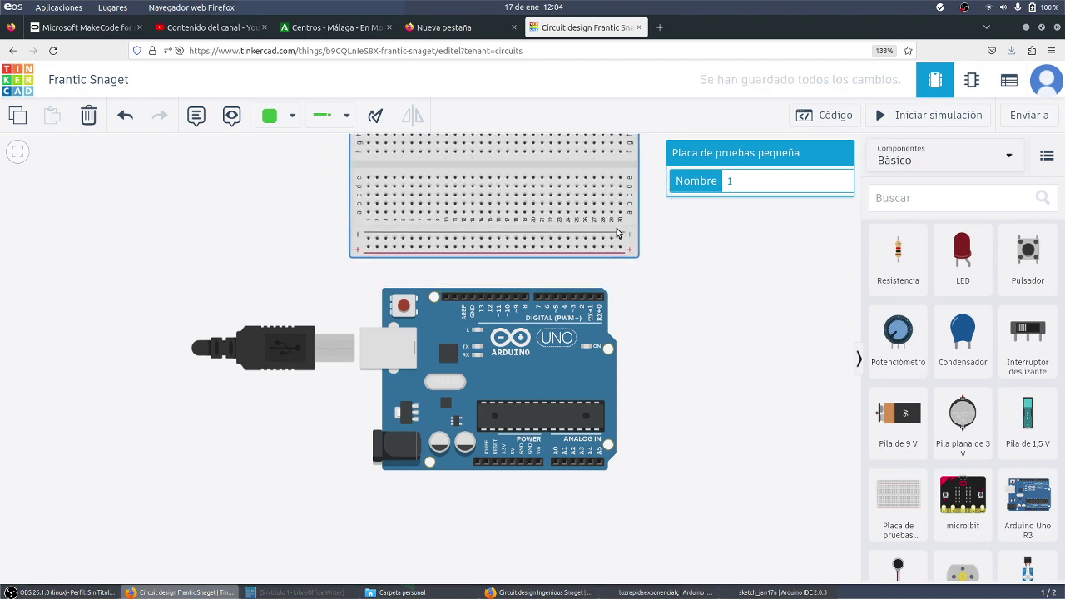
scroll(617, 234, up, 3)
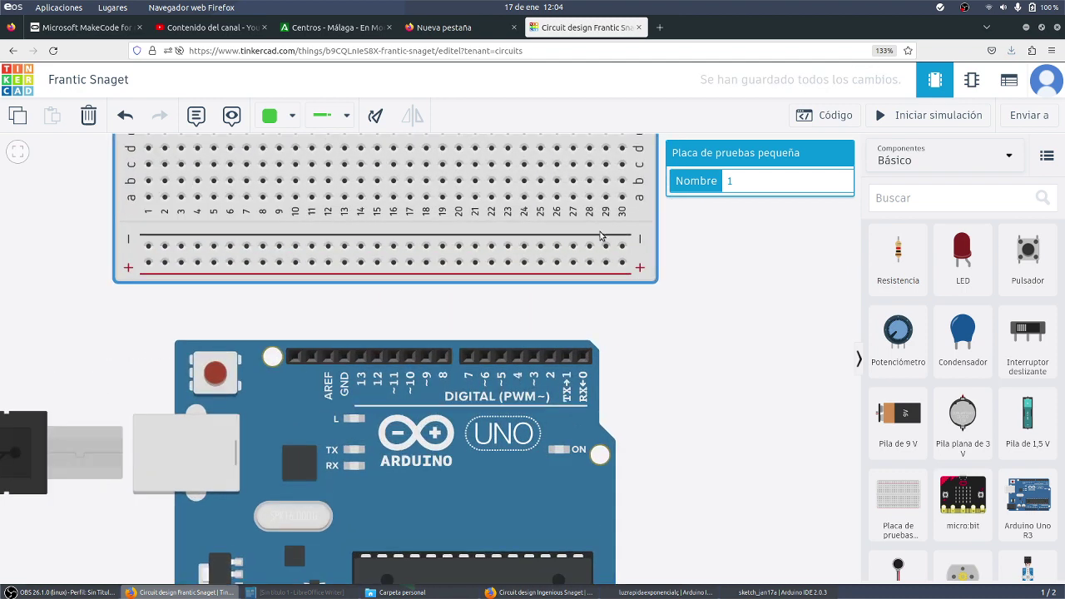
scroll(399, 274, up, 3)
click(589, 351)
Zoom and pan so the breadboard's rails and rows fill the view
scroll(682, 413, up, 1)
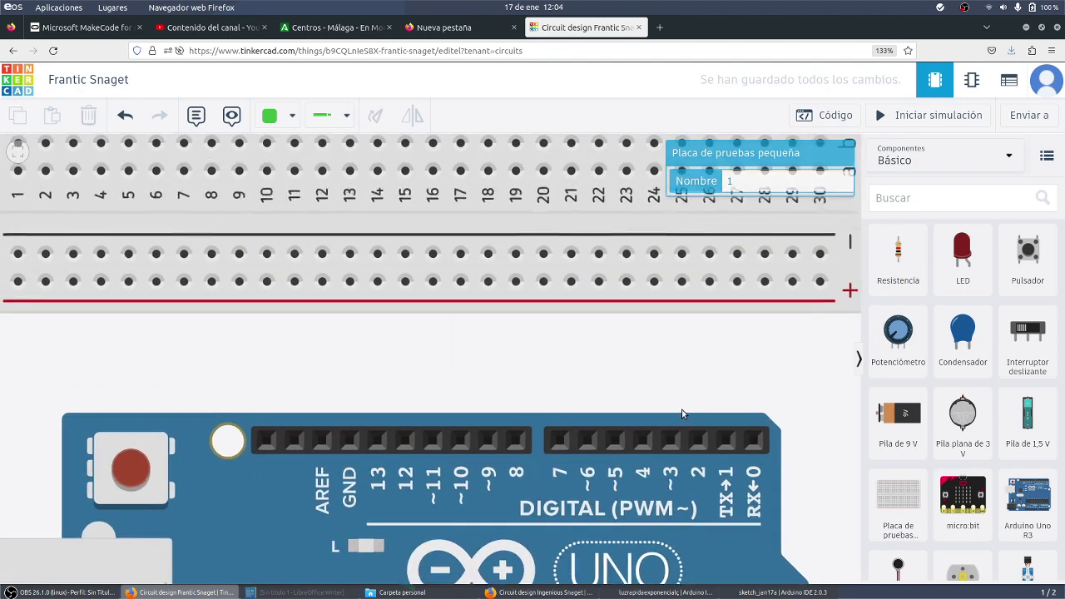
drag(466, 341, 496, 486)
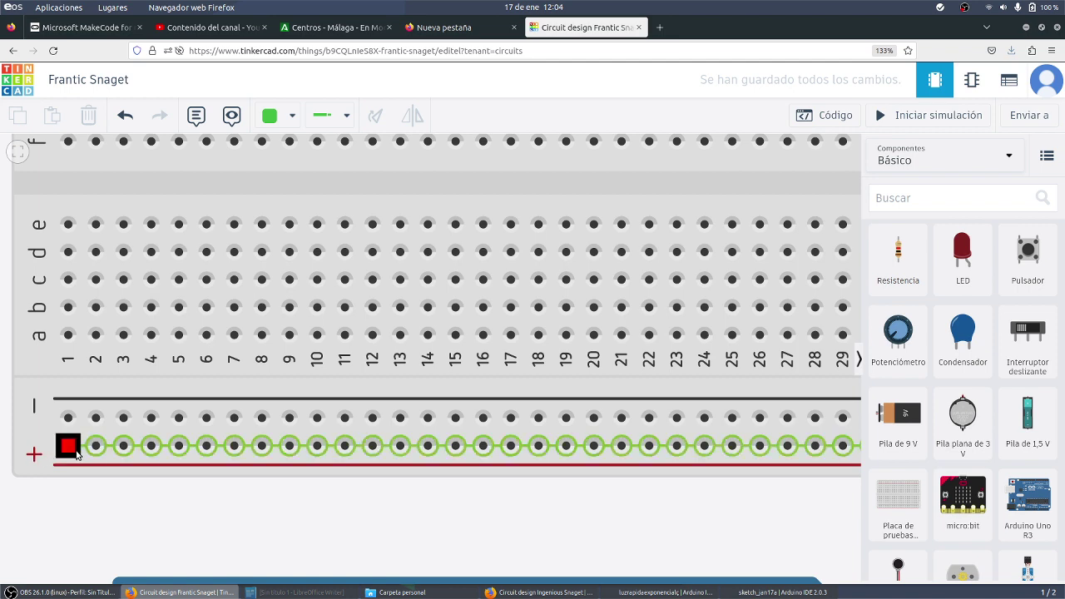
scroll(75, 452, down, 4)
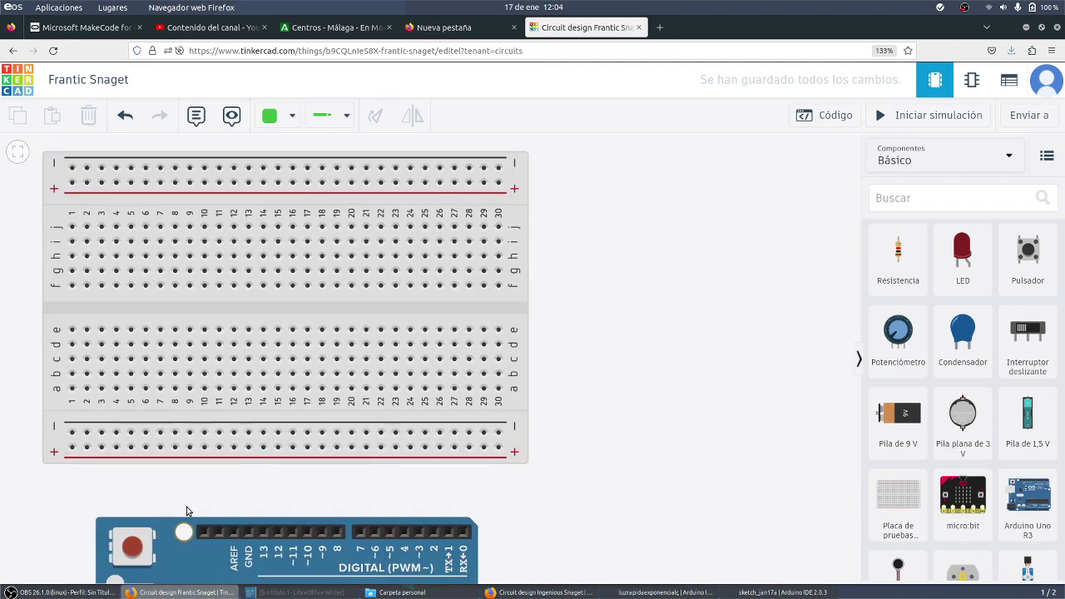
scroll(234, 551, down, 2)
scroll(162, 474, up, 5)
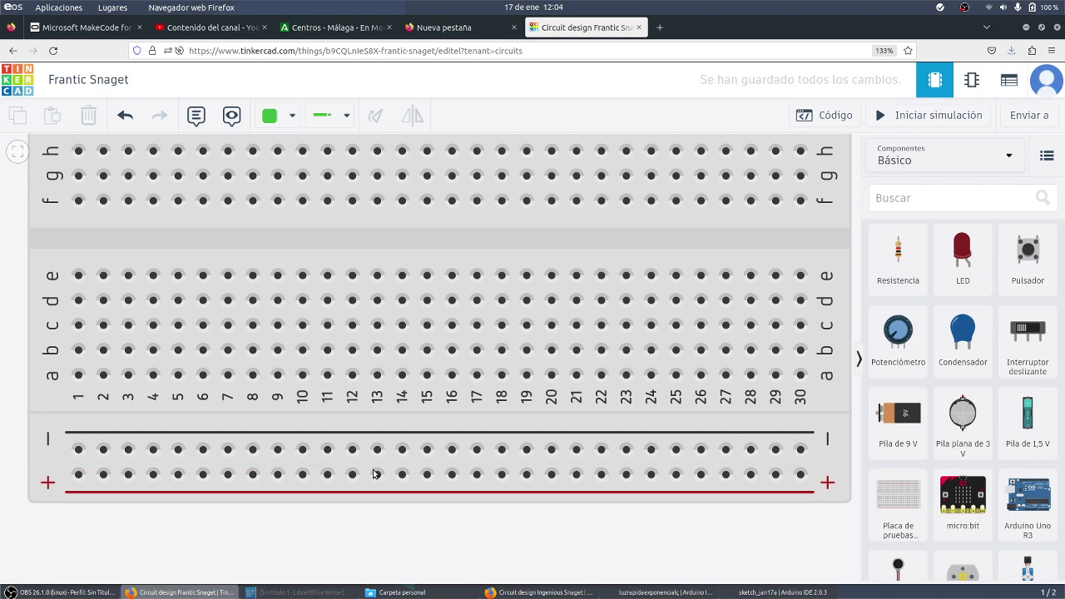
scroll(376, 474, down, 3)
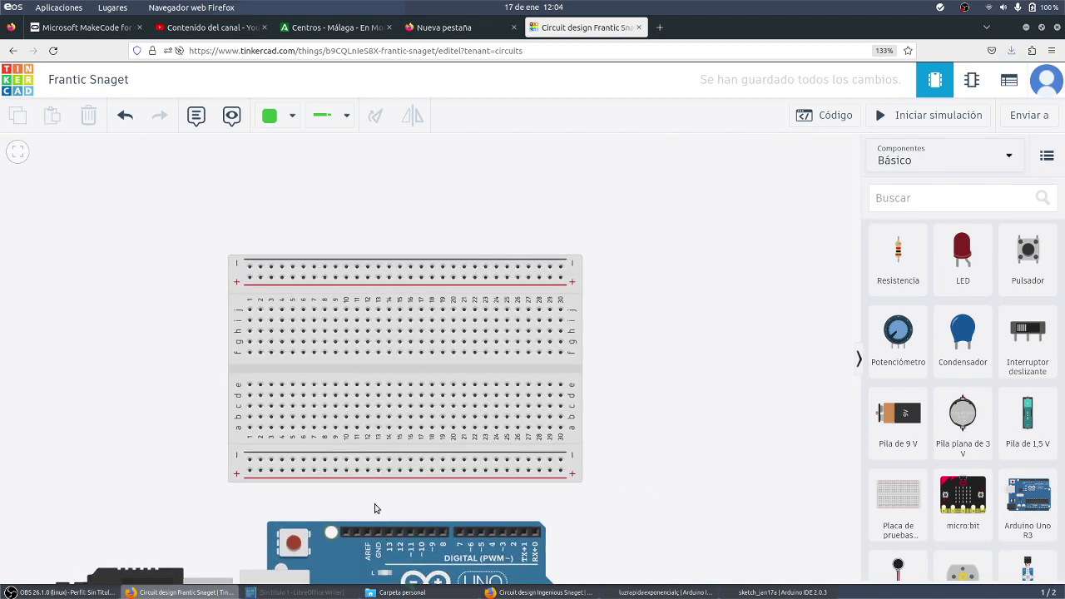
scroll(374, 507, up, 3)
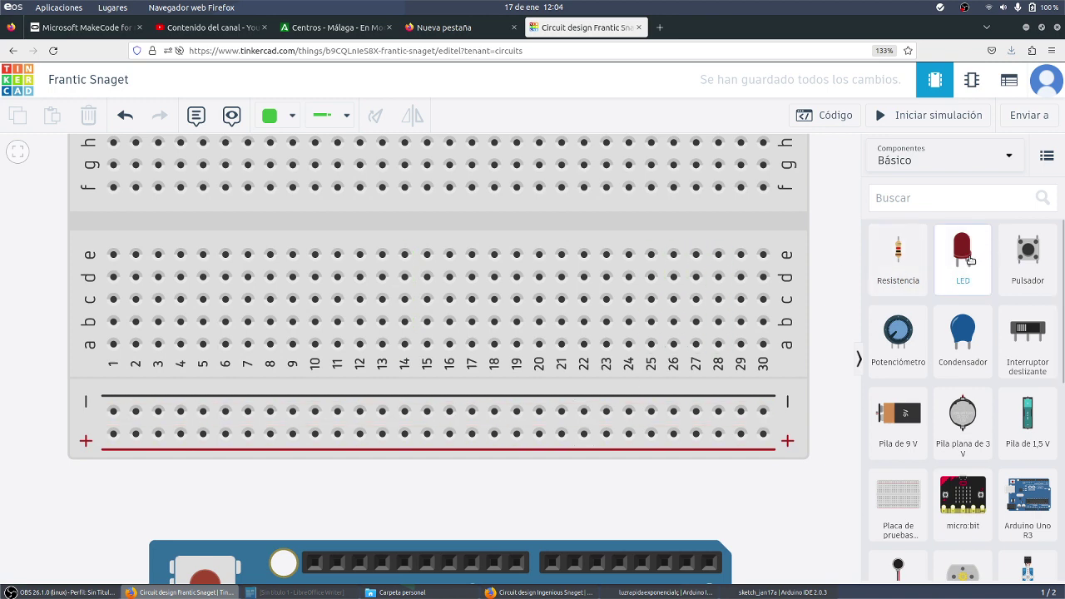
Place a red LED near column 12 and a horizontally rotated resistor beside the breadboard
drag(962, 258, 371, 280)
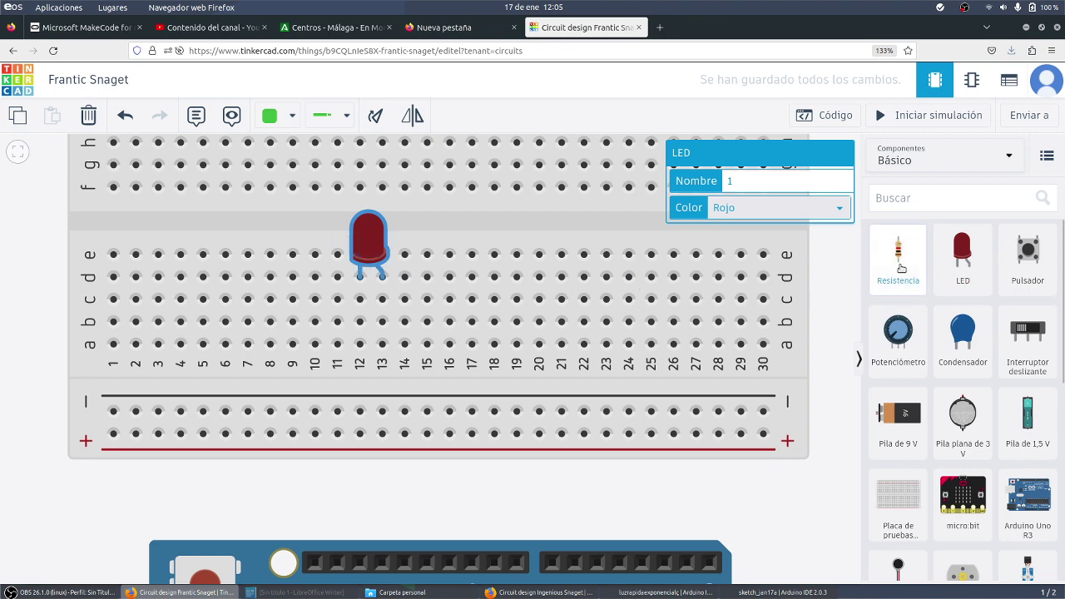
drag(903, 265, 606, 283)
drag(739, 276, 830, 291)
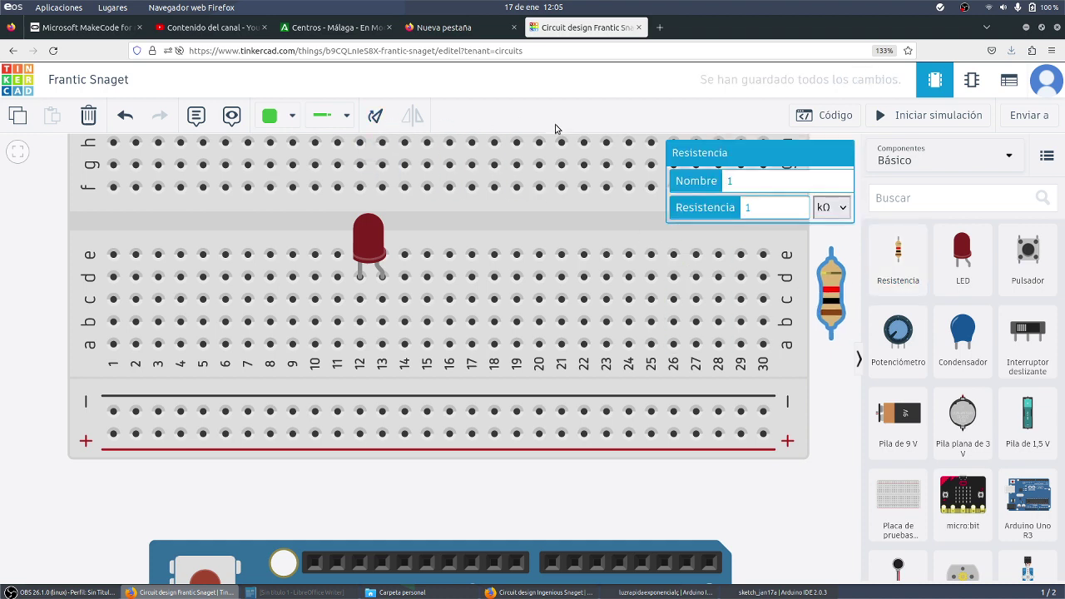
key(r)
key(r)
key(r)
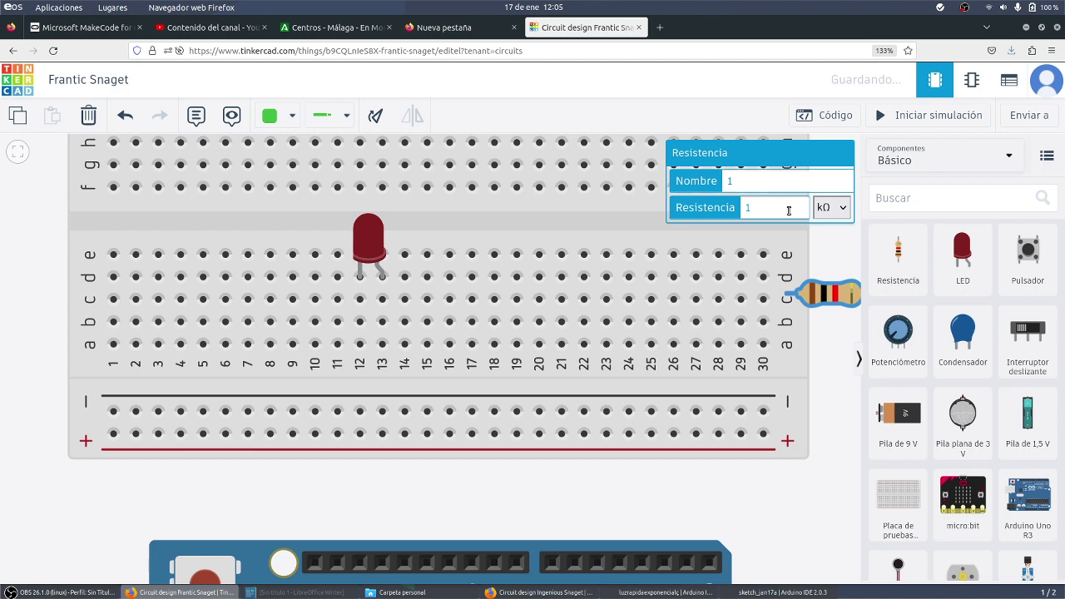
Set the resistor to 300 Ω and seat it in row b beside the LED
click(827, 207)
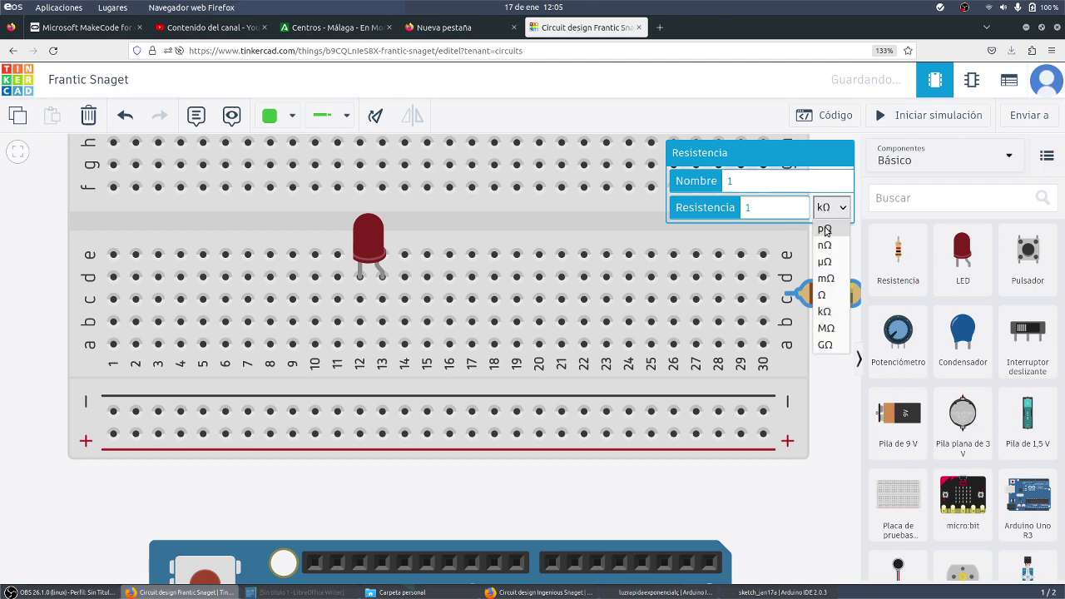
click(824, 296)
double_click(747, 208)
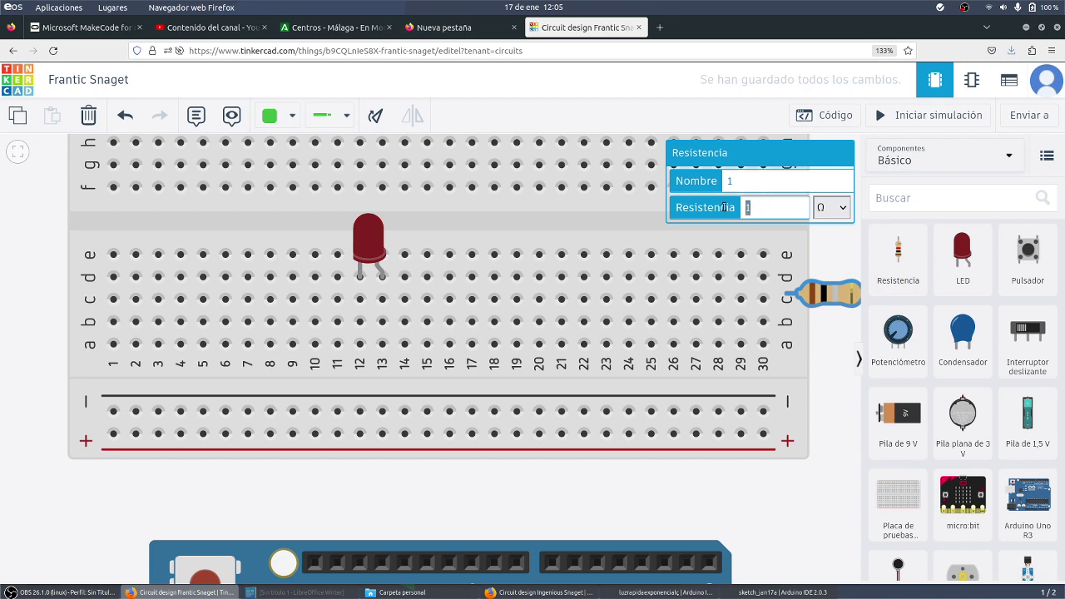
text(300)
drag(829, 293, 428, 324)
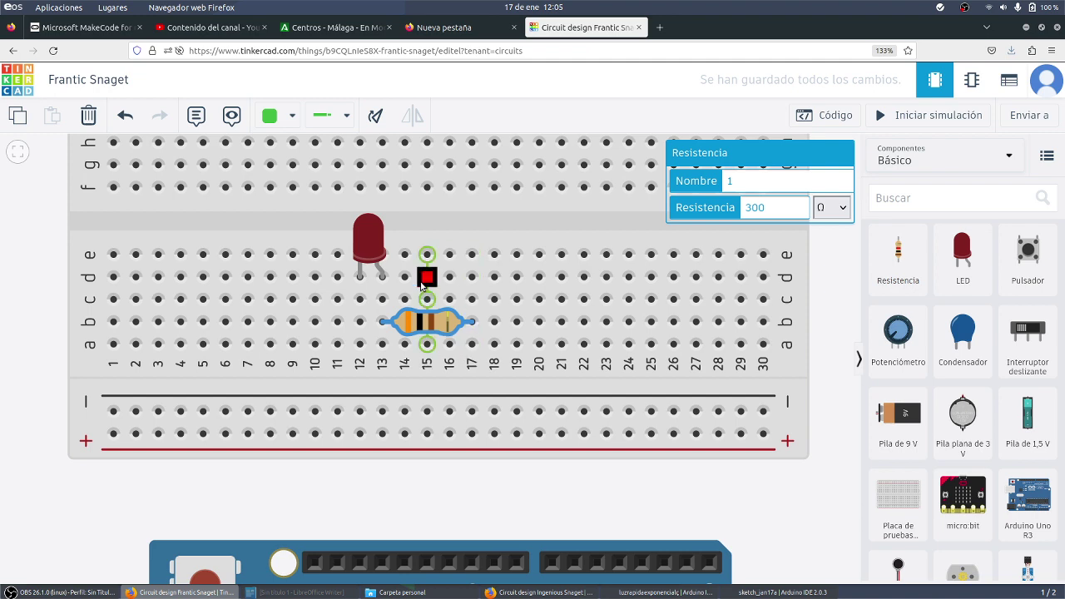
click(476, 473)
drag(475, 472, 467, 433)
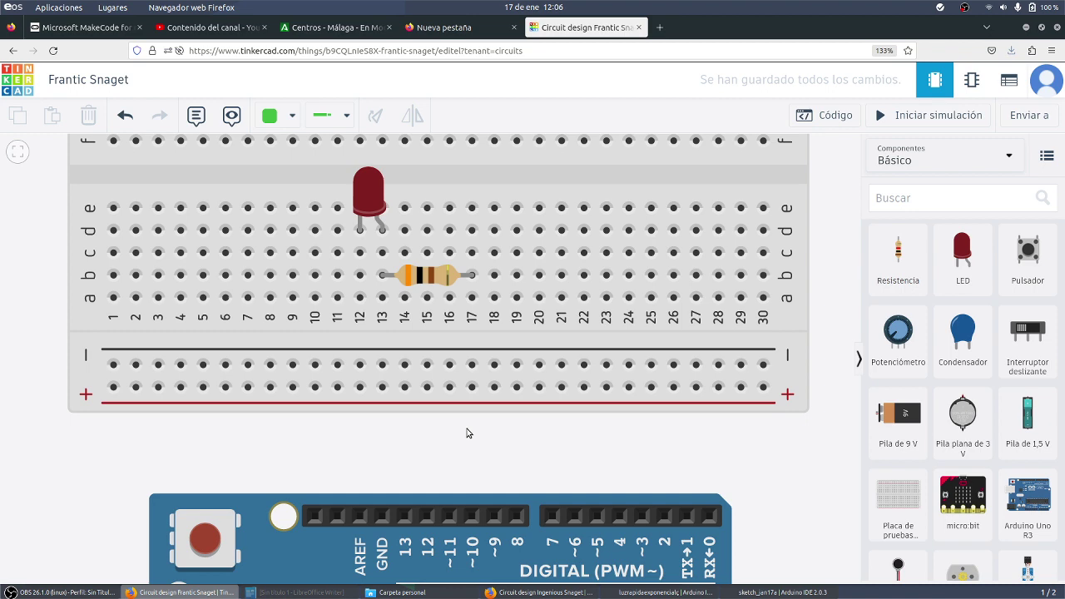
Zoom out and pan until the Arduino's digital pin header with pin 9 shows below the breadboard
scroll(465, 432, down, 1)
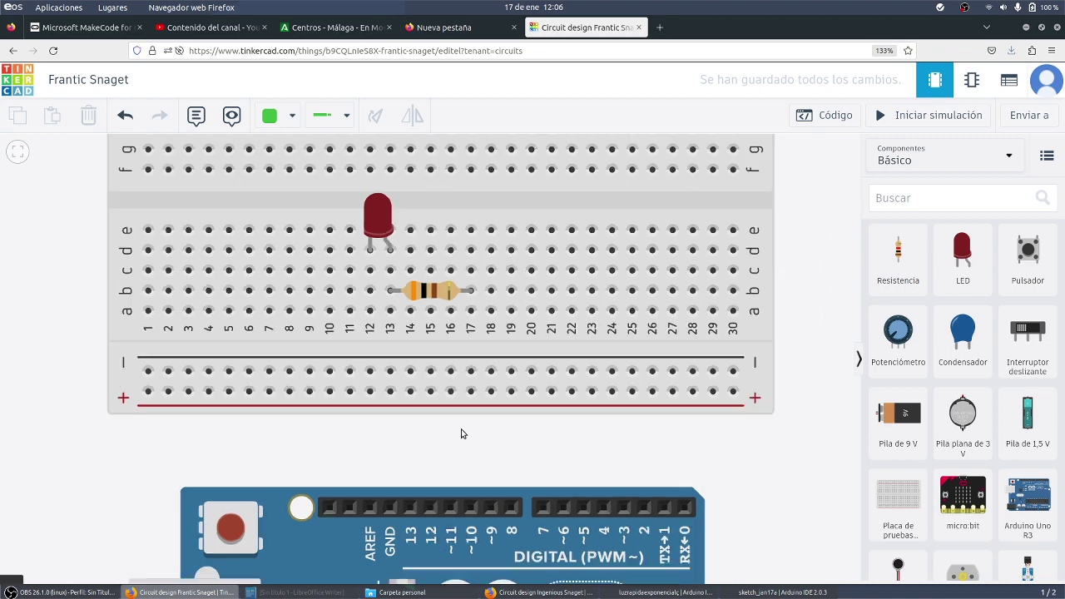
drag(519, 451, 484, 382)
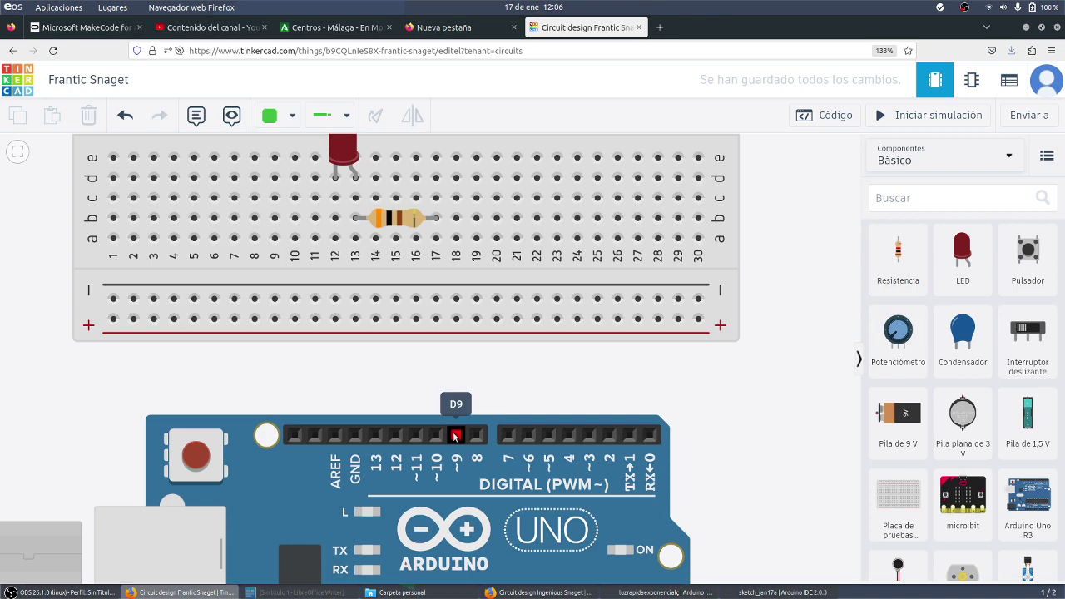
scroll(446, 438, down, 2)
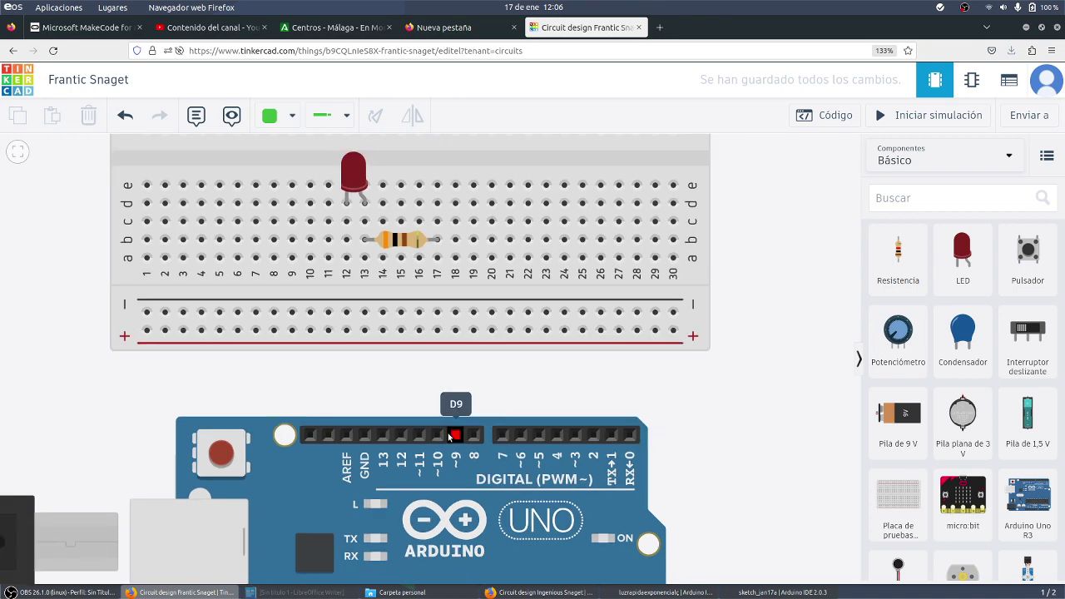
scroll(449, 438, up, 2)
scroll(449, 437, up, 1)
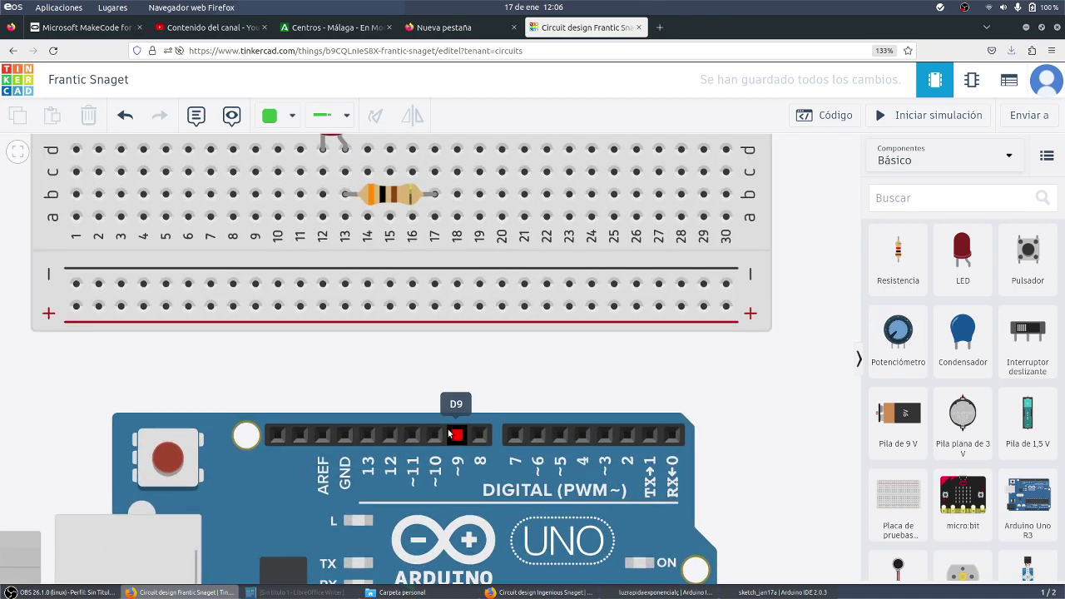
Wire Arduino pin 9 to hole a17 and hole a12 to GND
click(457, 429)
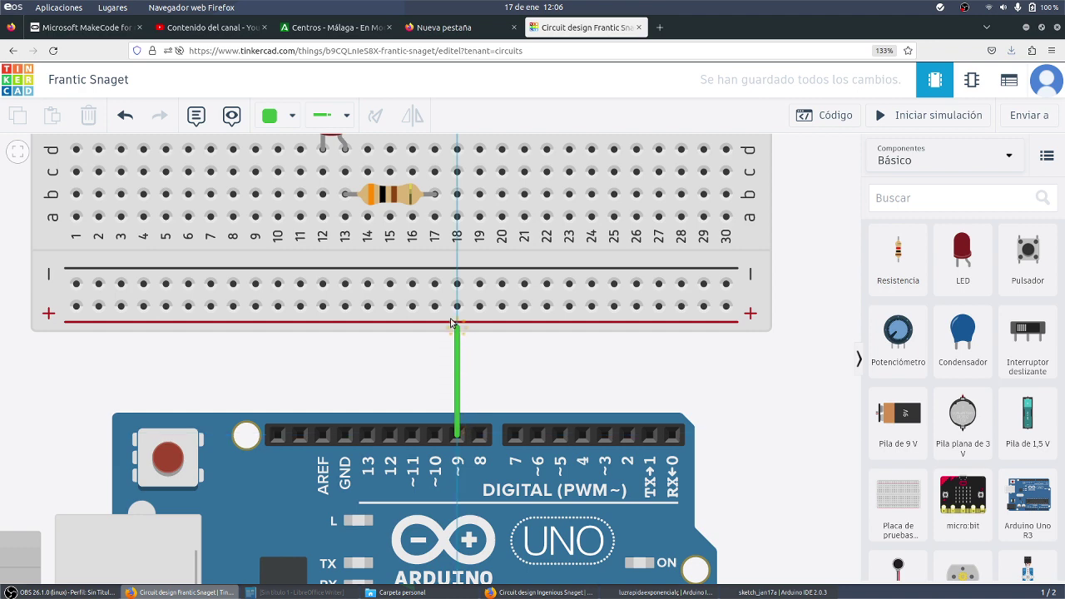
click(434, 218)
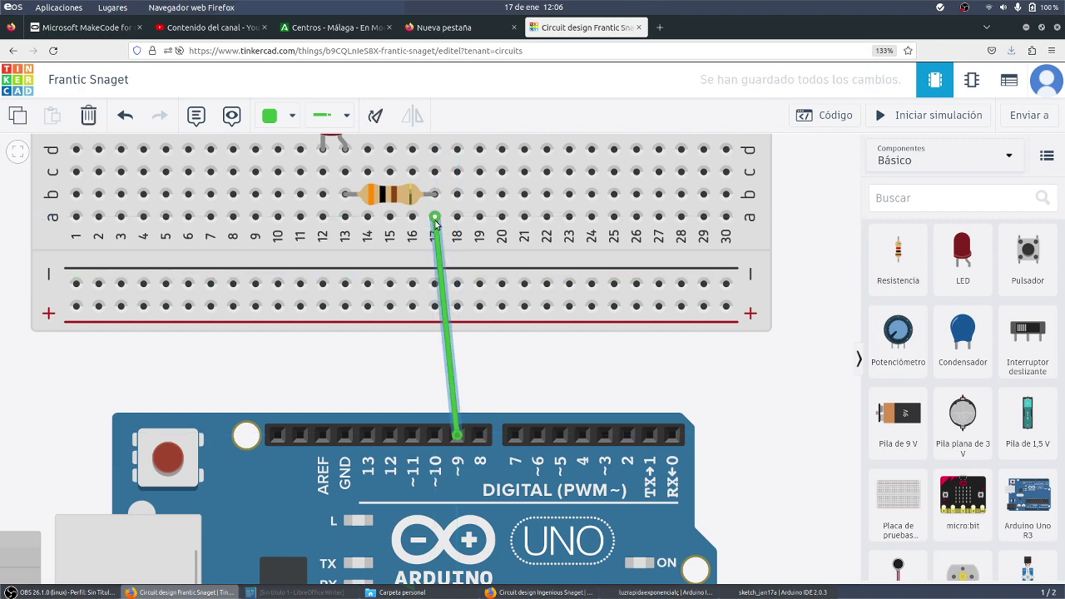
click(323, 218)
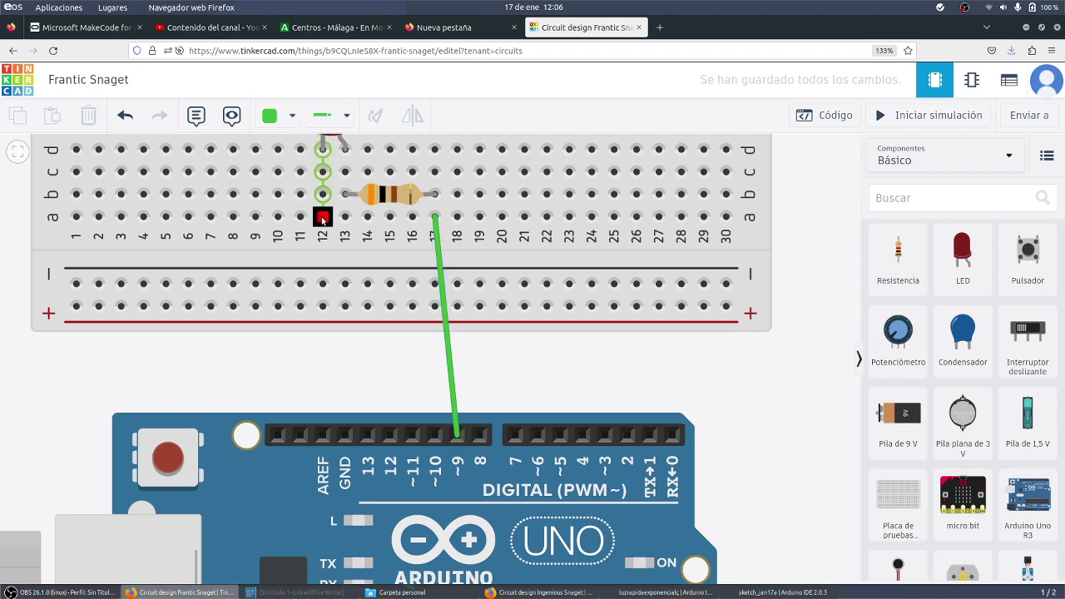
click(345, 433)
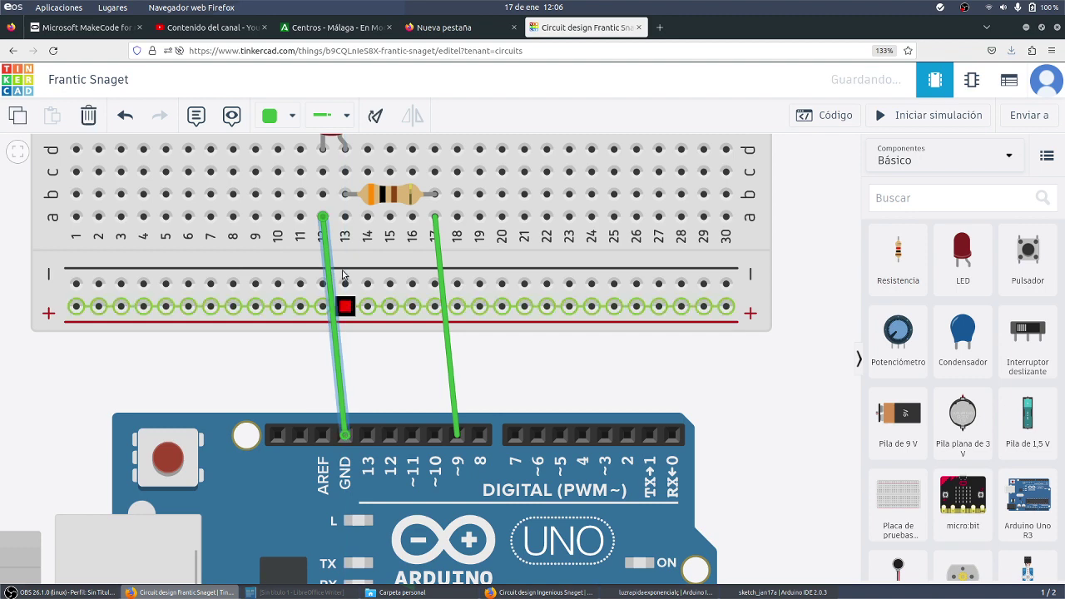
Colour the GND wire black (Negro) and the pin 9 wire red (Rojo)
click(292, 116)
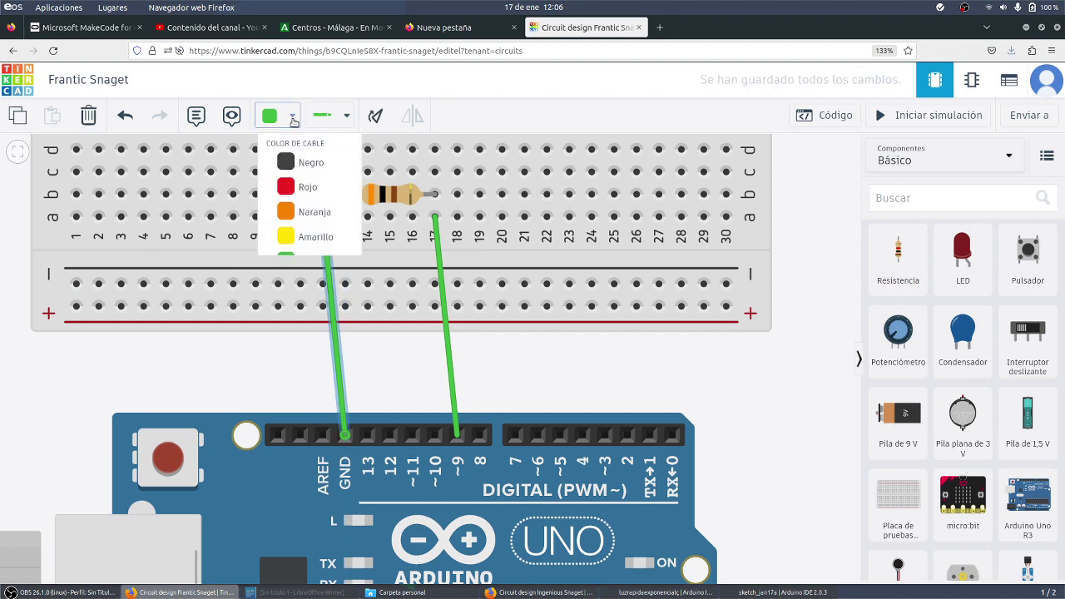
click(293, 167)
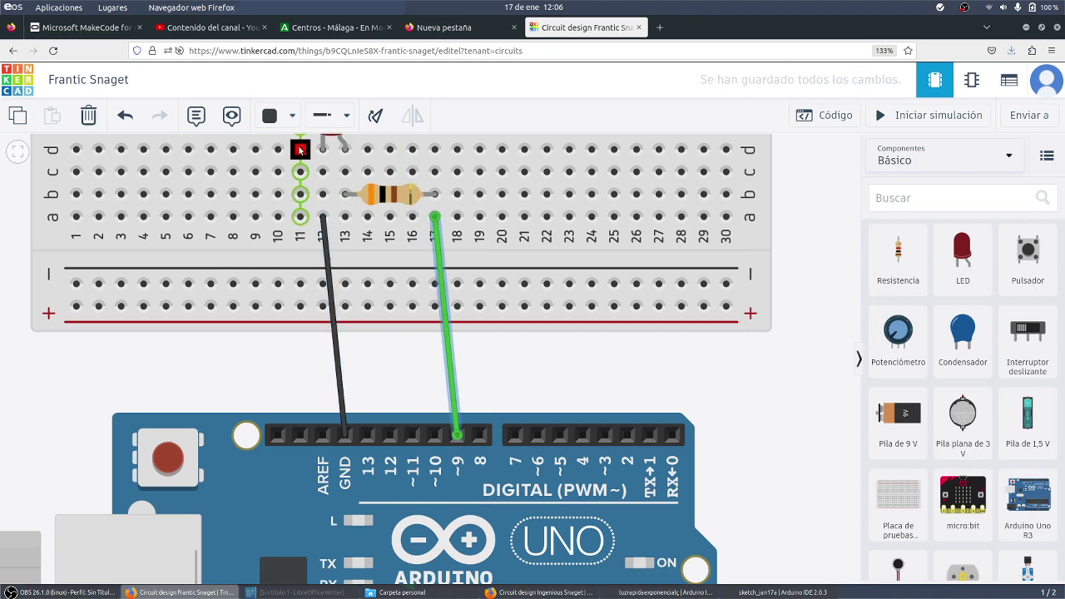
click(292, 117)
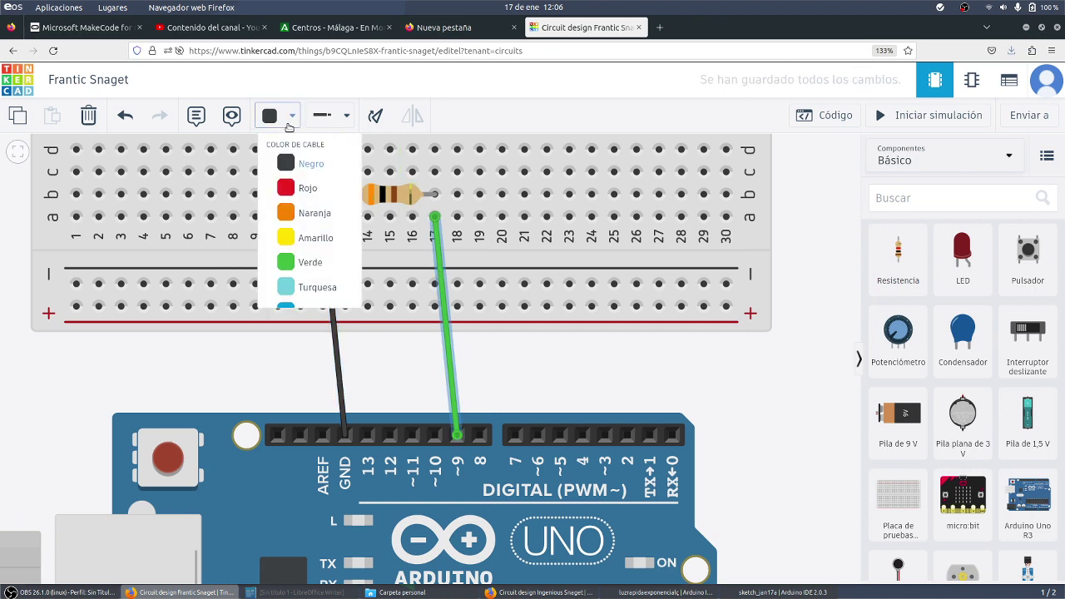
click(295, 198)
scroll(574, 341, down, 1)
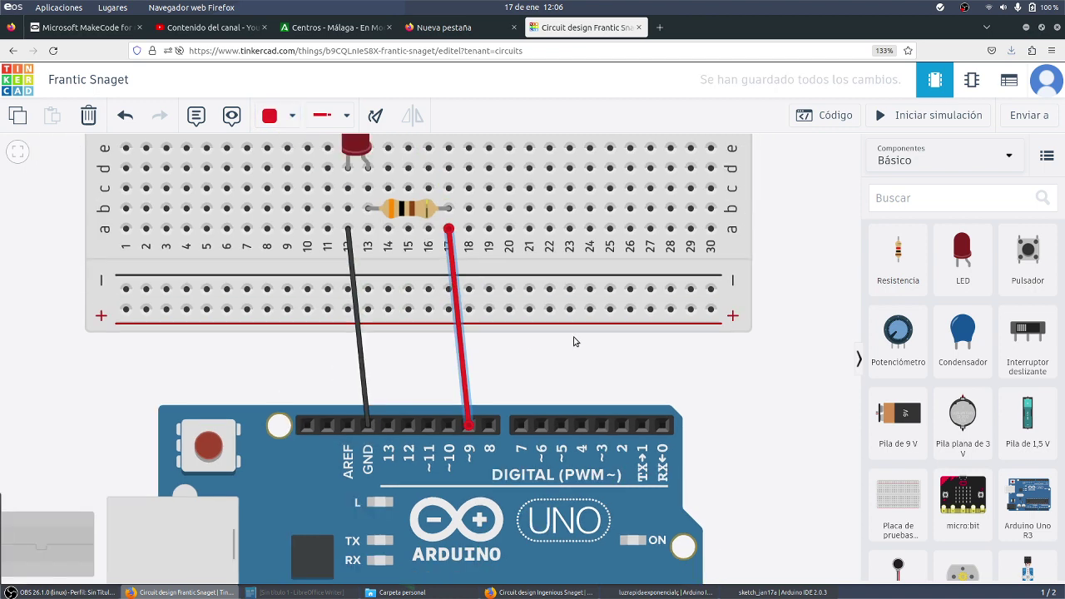
scroll(574, 341, down, 1)
click(770, 256)
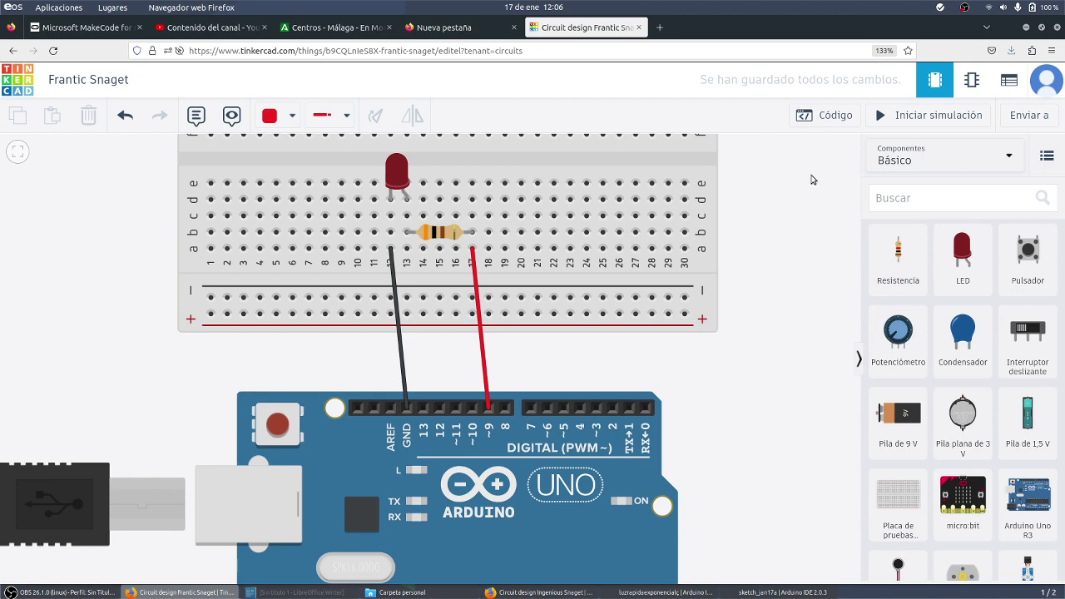
Open the Código blocks editor, enlarge the default blink blocks, and start the simulation
click(830, 119)
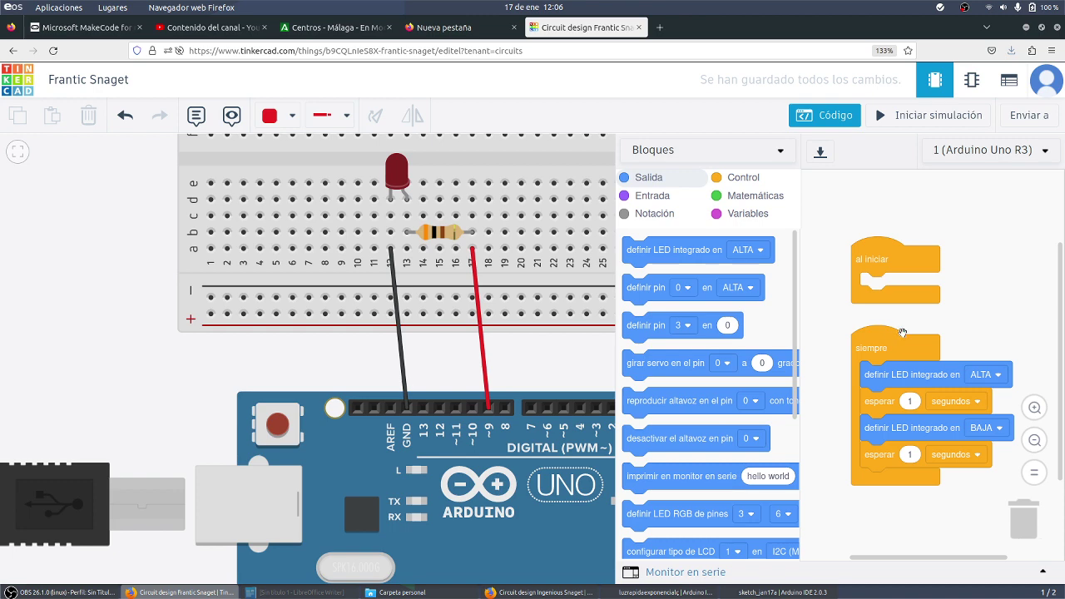
click(1034, 408)
click(1034, 408)
click(1034, 408)
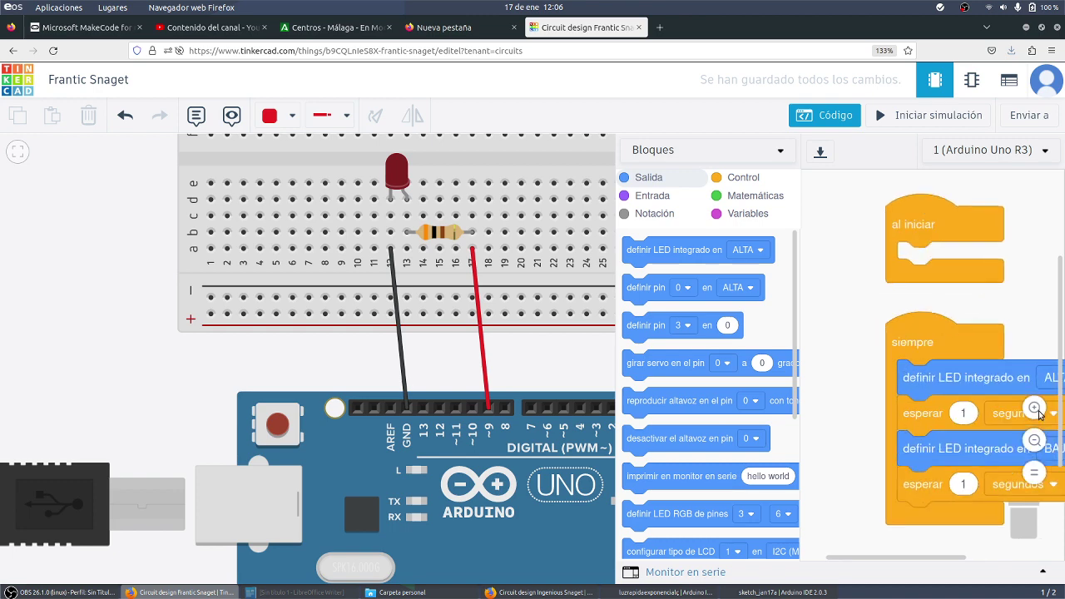
click(1034, 408)
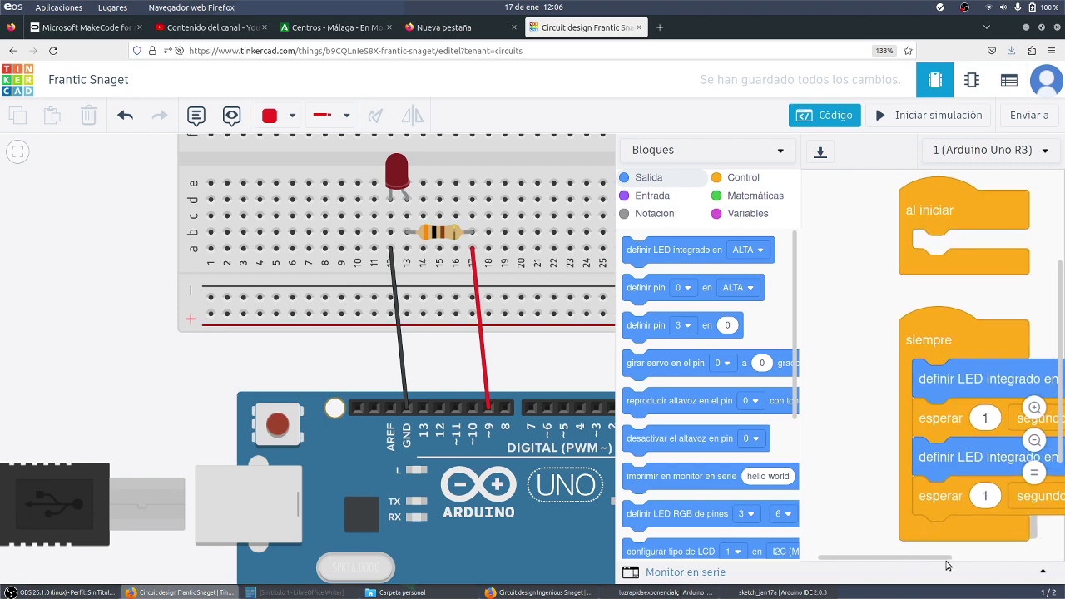
drag(933, 557, 985, 564)
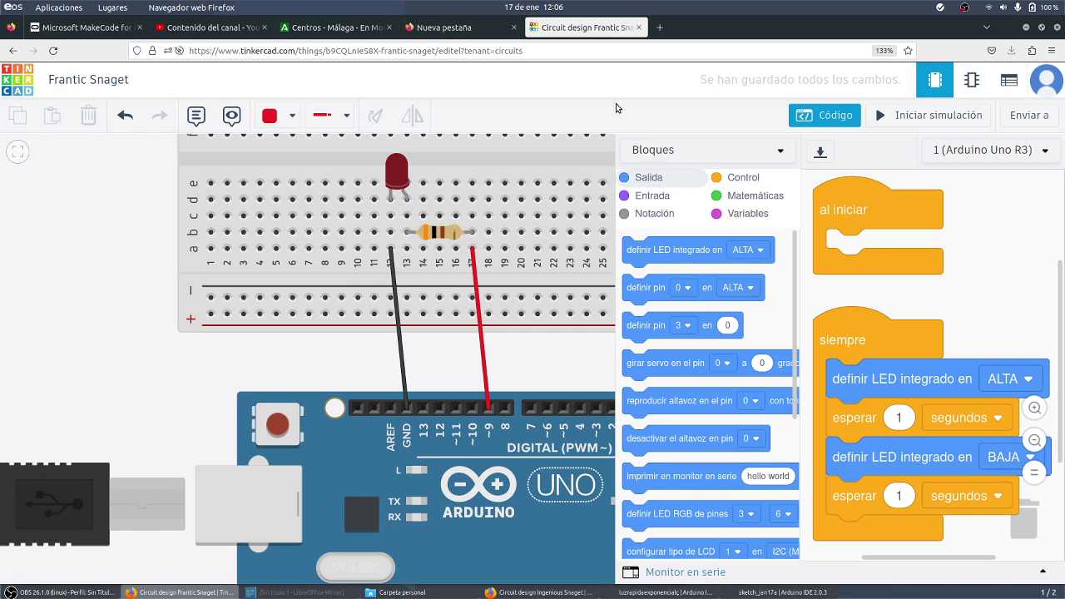
click(908, 117)
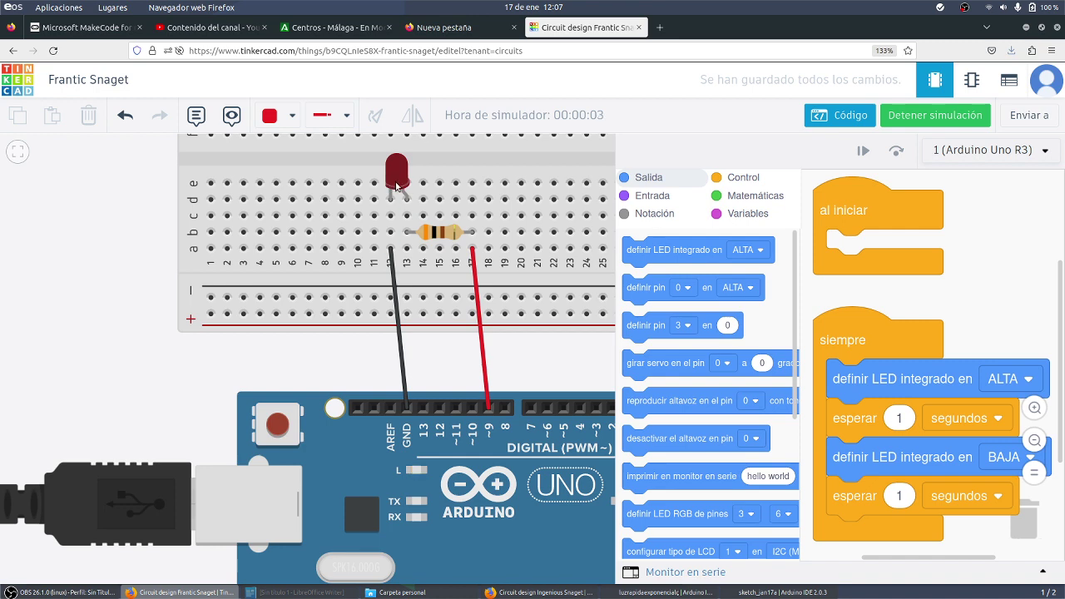
Halt the running blink simulation with Detener simulación
click(914, 119)
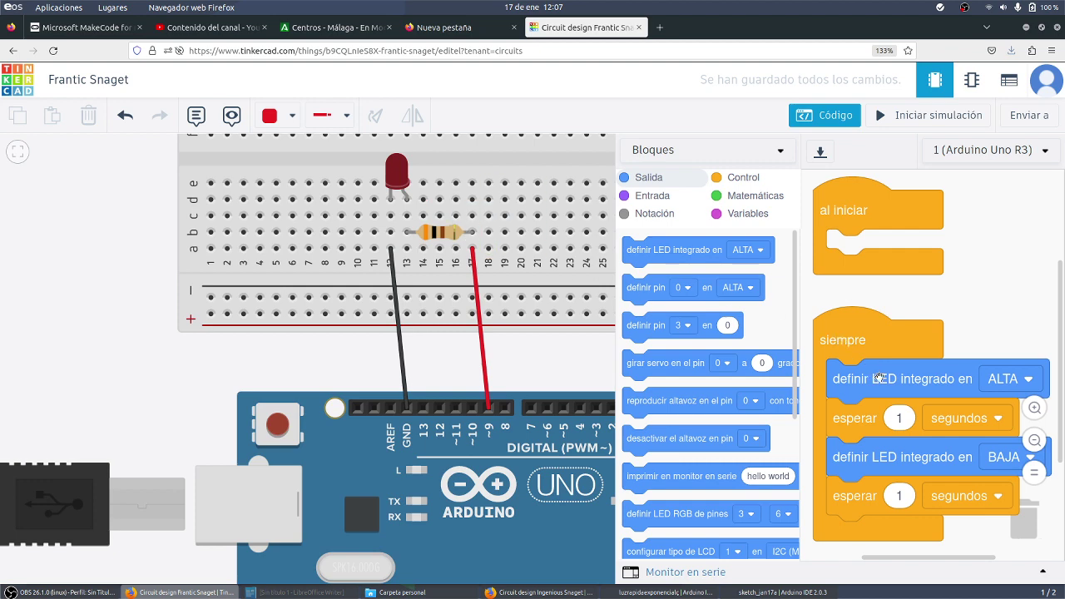
Clear the siempre loop and insert a definir pin block set to pin 9 ALTA
drag(879, 379, 700, 333)
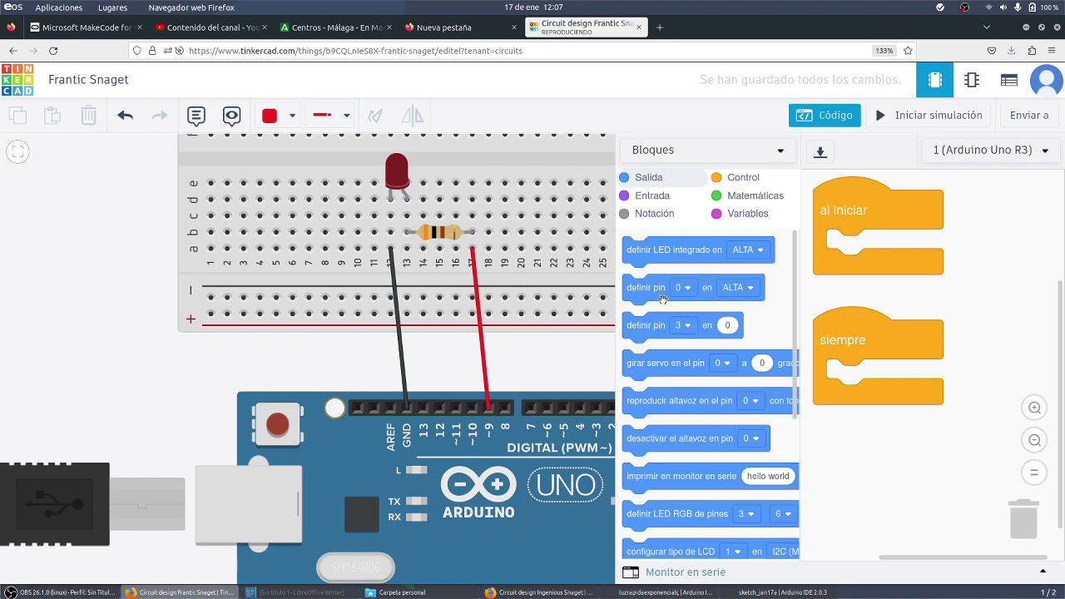
drag(651, 295, 868, 390)
click(919, 382)
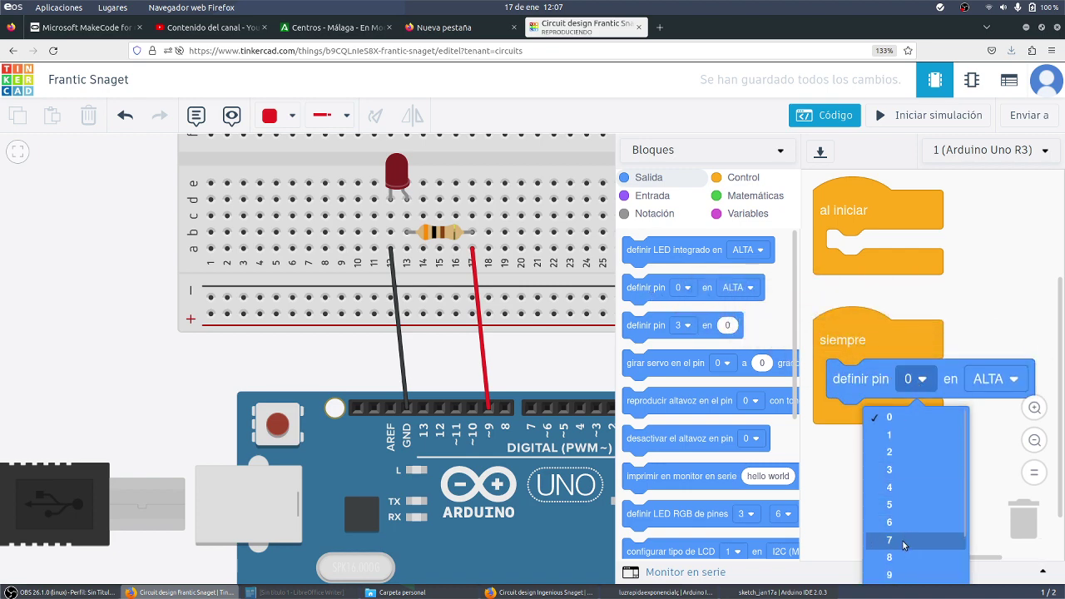
click(900, 576)
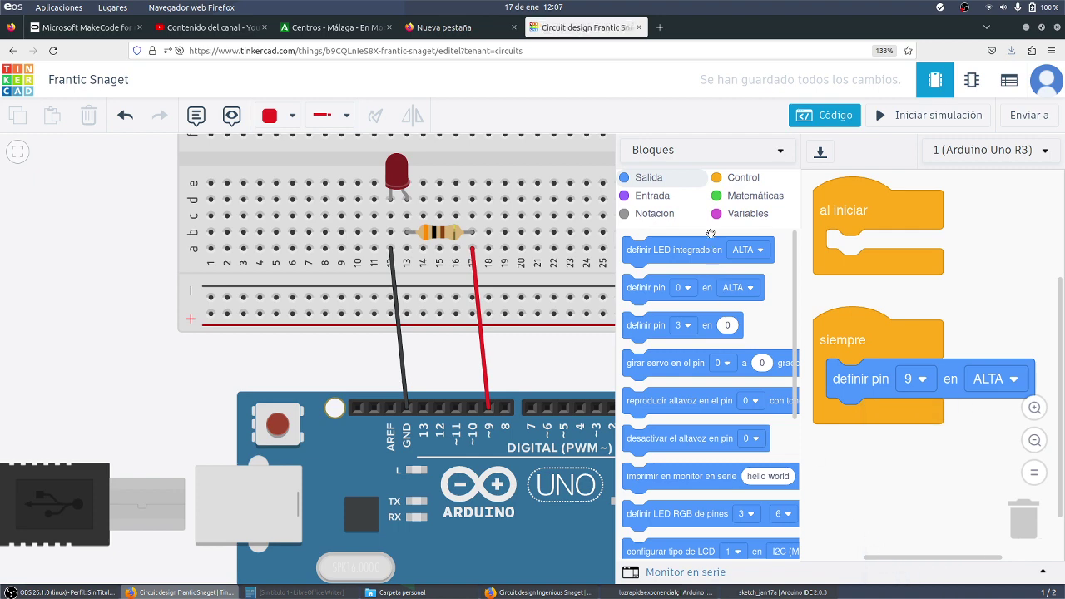
Add an esperar 1 segundos block after the pin 9 ALTA block
click(752, 178)
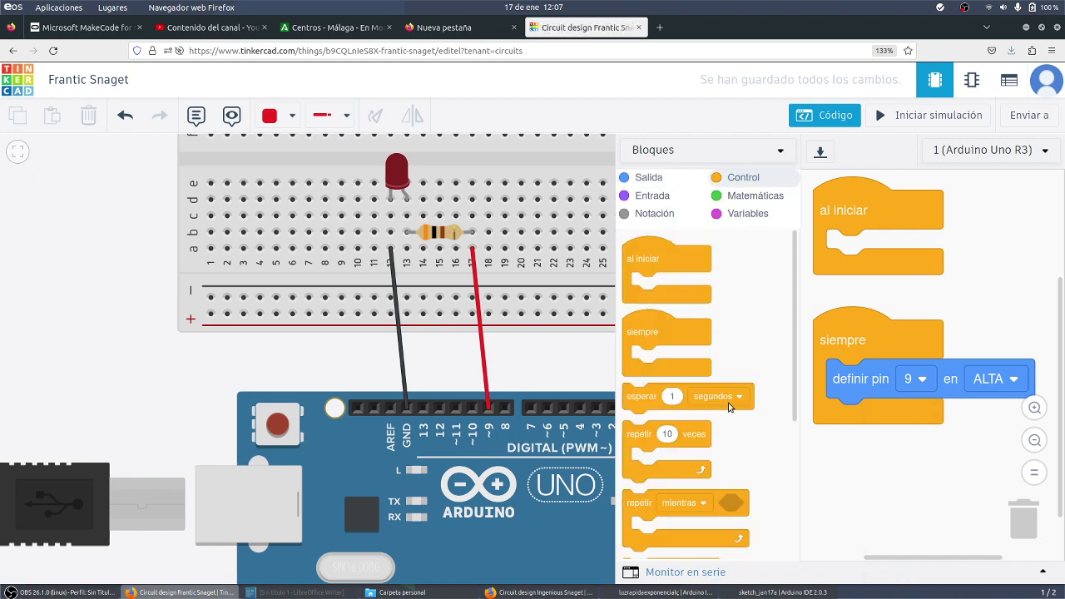
scroll(748, 381, down, 3)
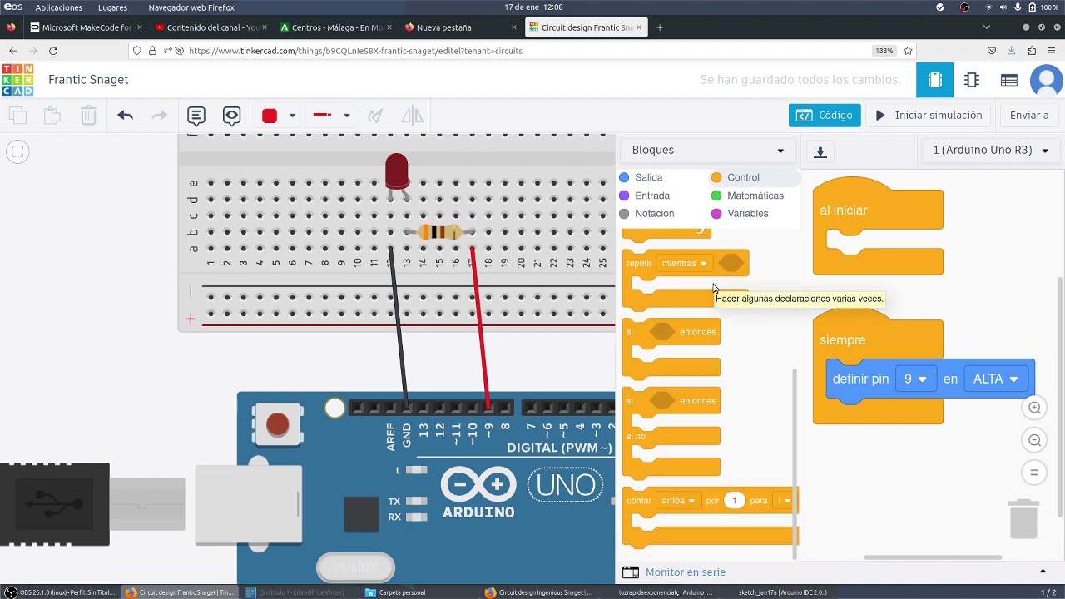
scroll(744, 378, up, 3)
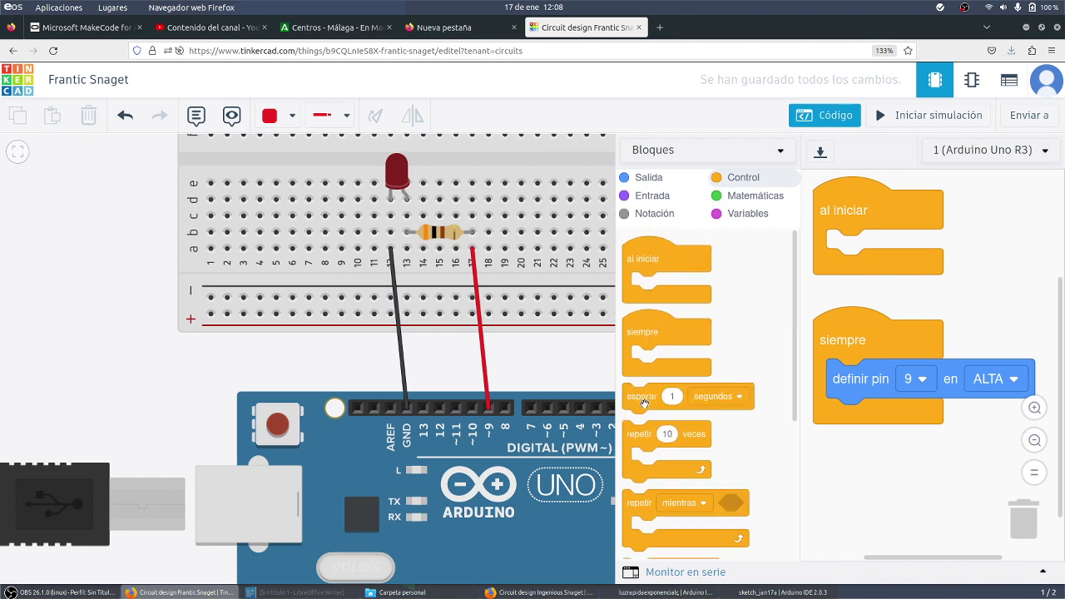
drag(642, 402, 847, 427)
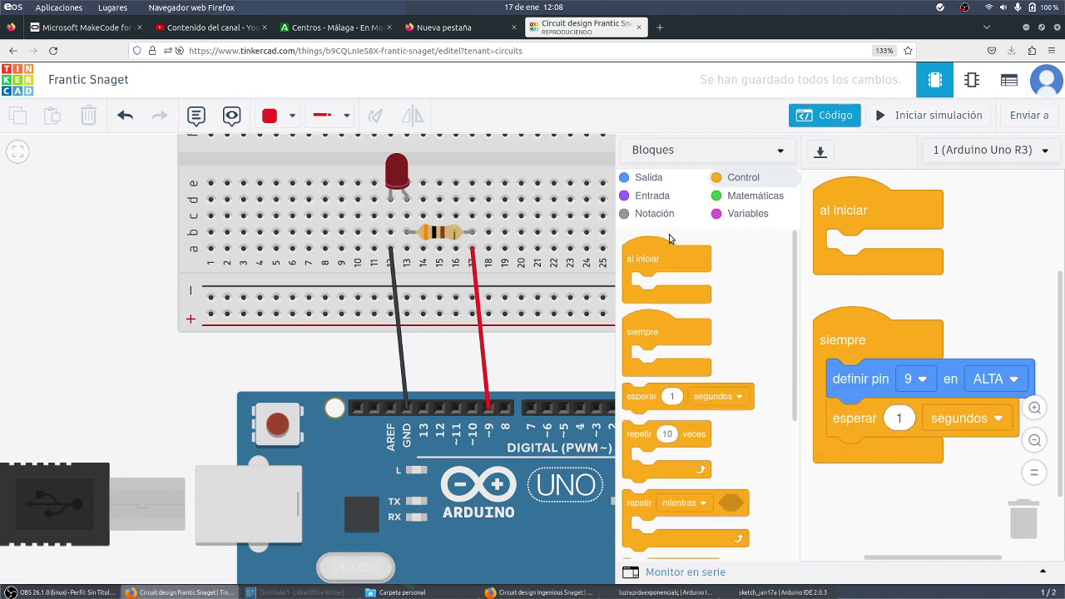
Add a second definir pin block that sets pin 9 to BAJA
click(653, 183)
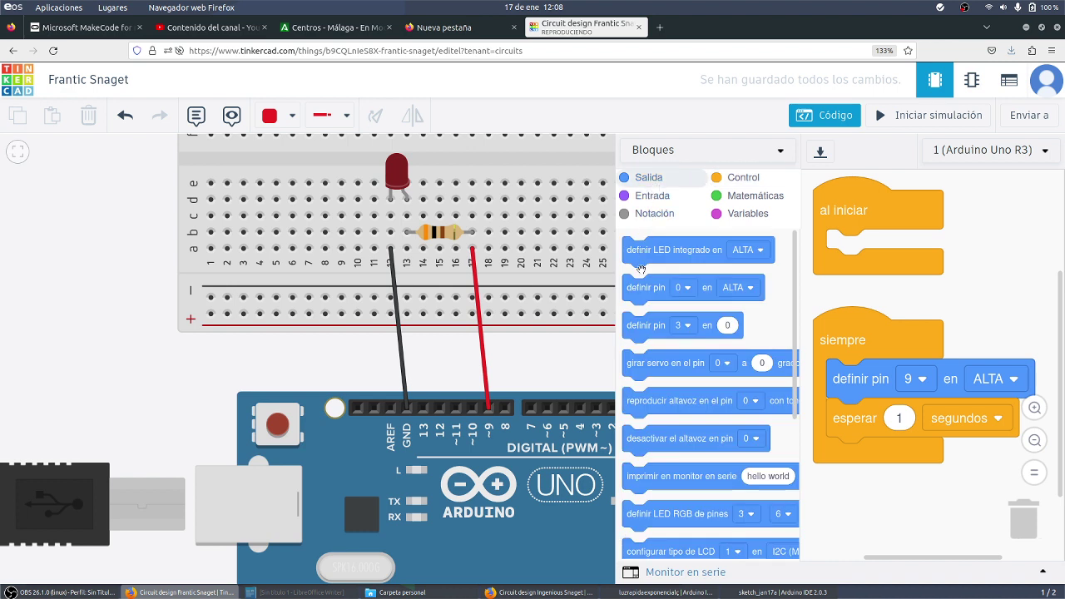
drag(642, 290, 857, 460)
click(910, 457)
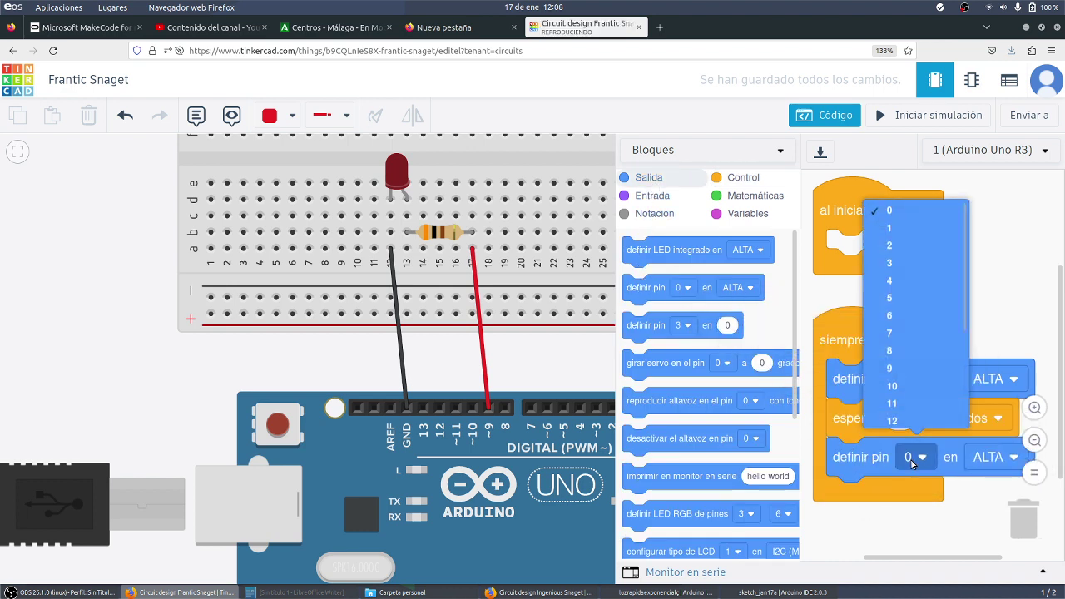
click(899, 368)
click(992, 457)
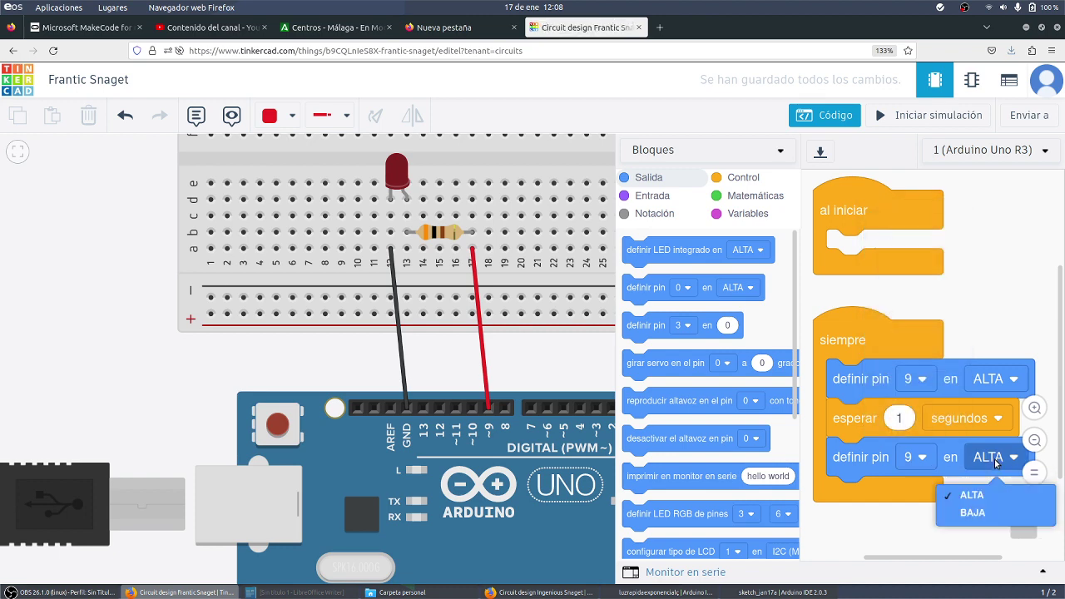
click(974, 512)
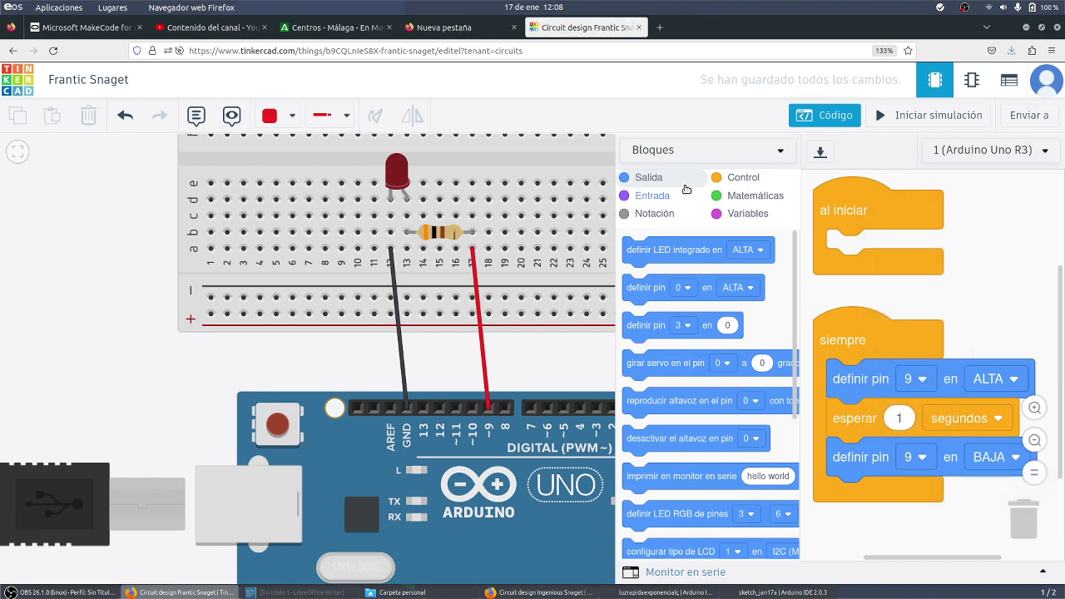
Append another esperar 1 segundos block and start the simulation
click(721, 181)
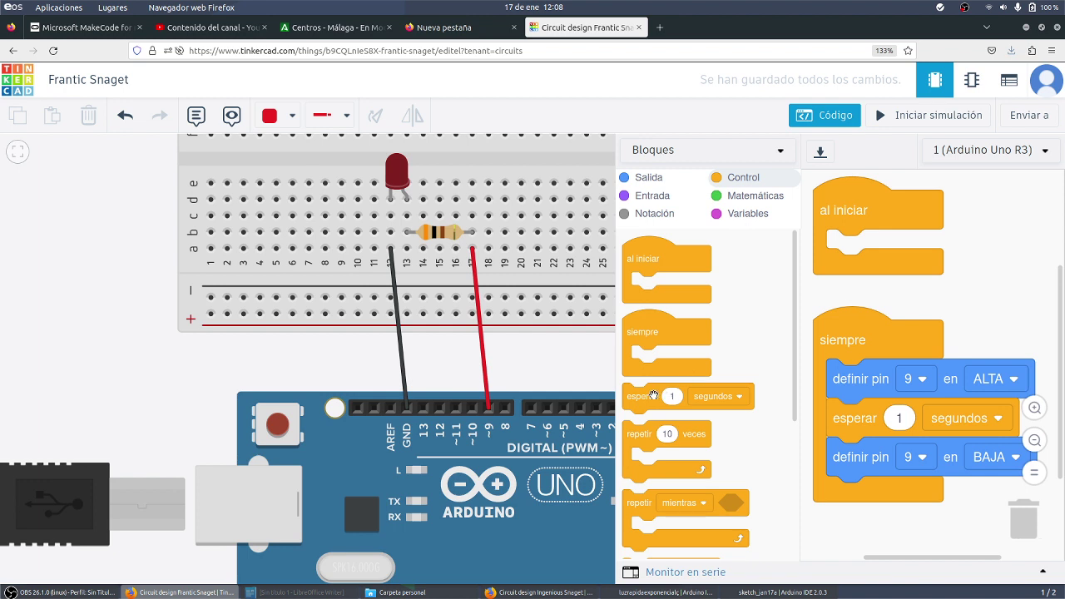
drag(654, 395, 857, 476)
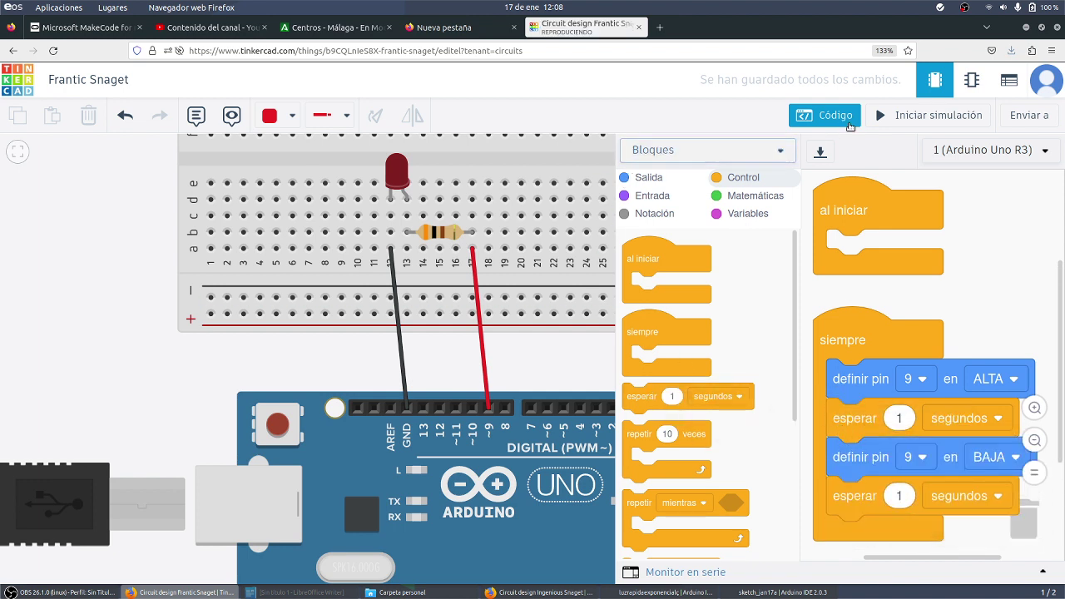
click(915, 116)
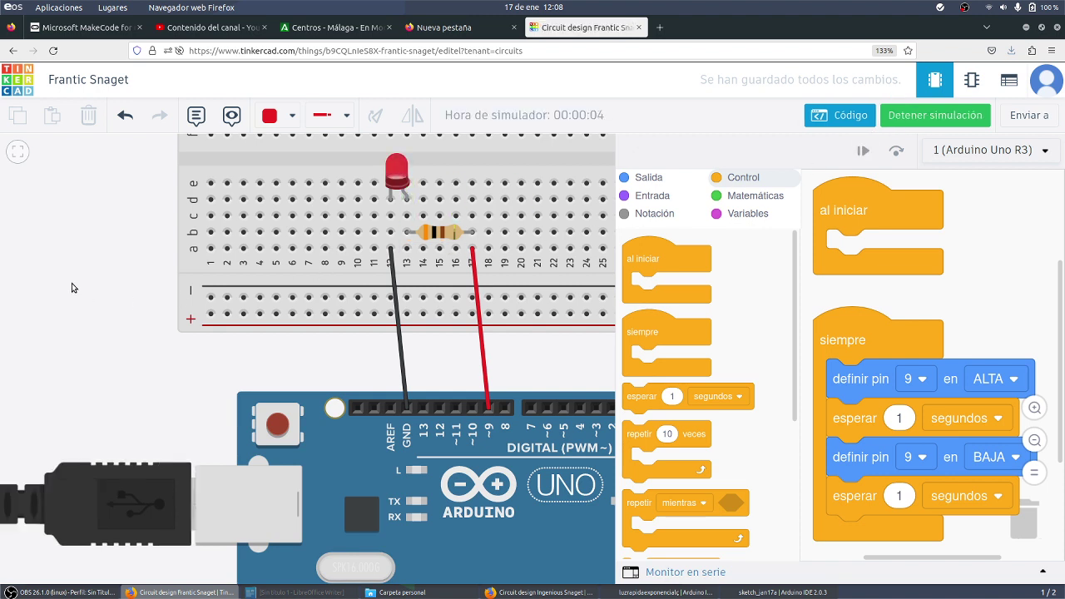
click(944, 120)
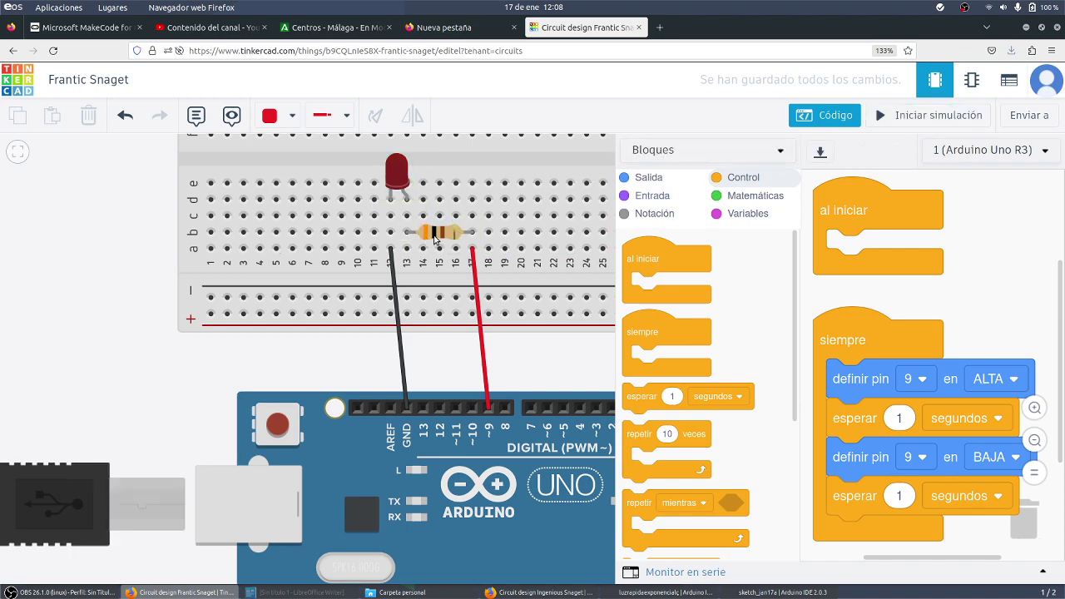
drag(415, 236, 537, 237)
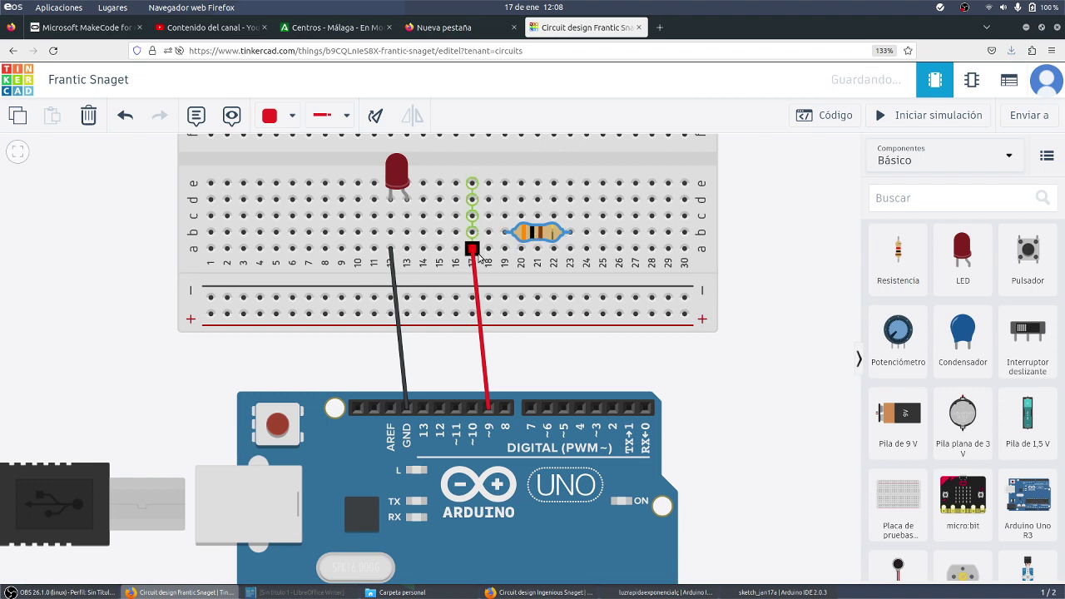
Move the red wire's end to column 14, reconnect the jumper at column 13, then test-run
drag(471, 249, 406, 233)
click(603, 314)
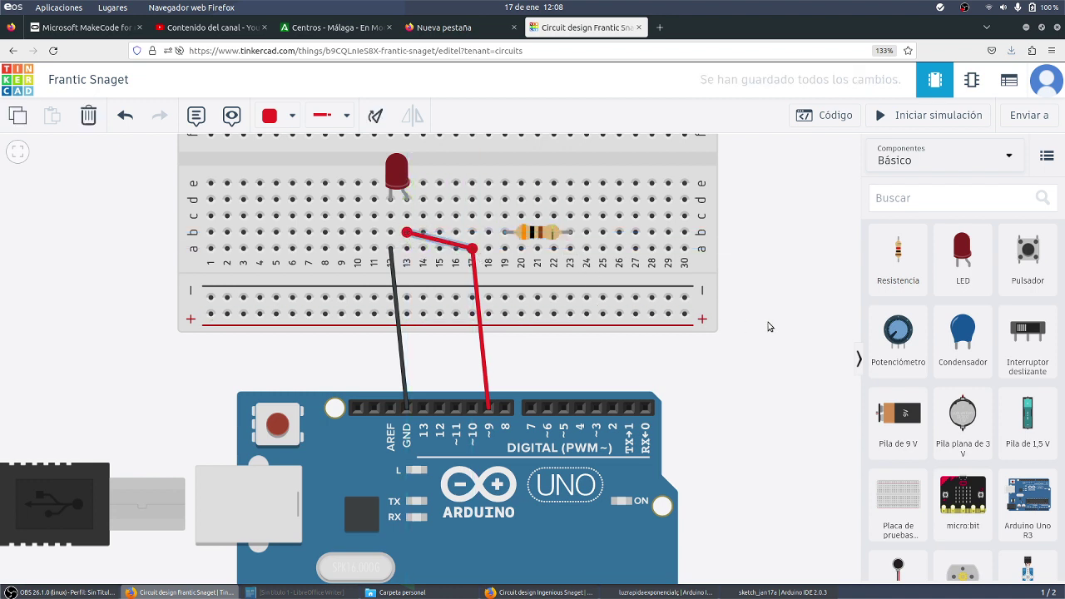
click(902, 115)
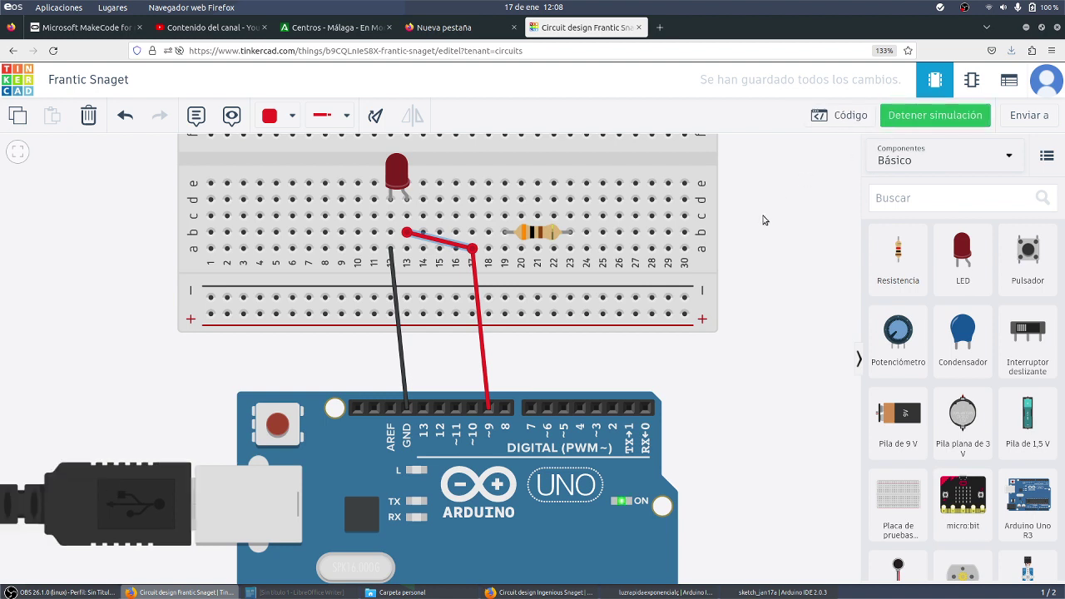
Delete the extra short red jumper, seat the resistor in row c, and show the block code
click(415, 152)
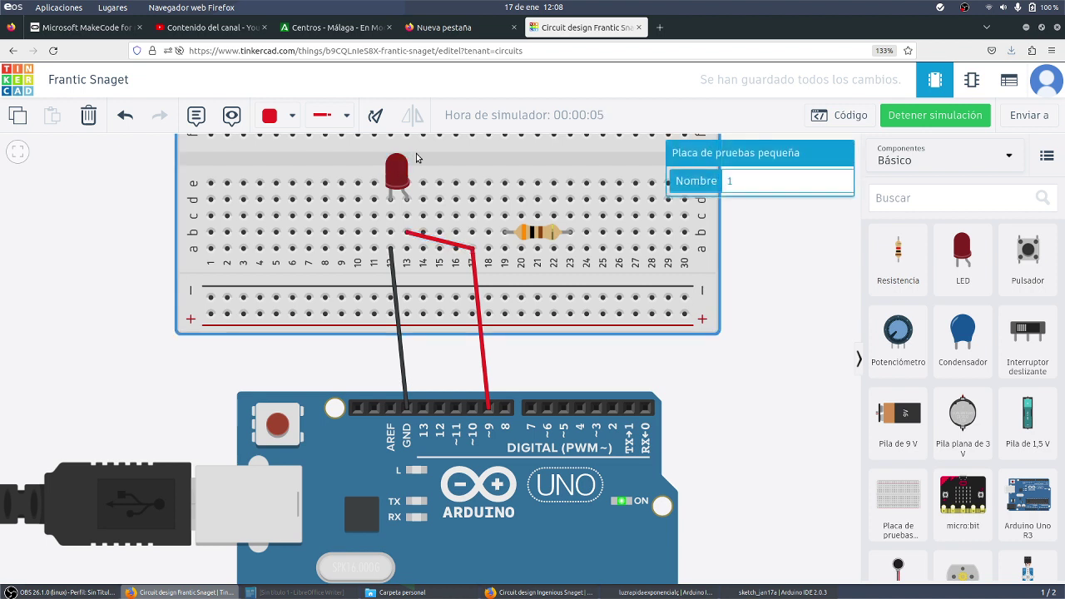
click(746, 299)
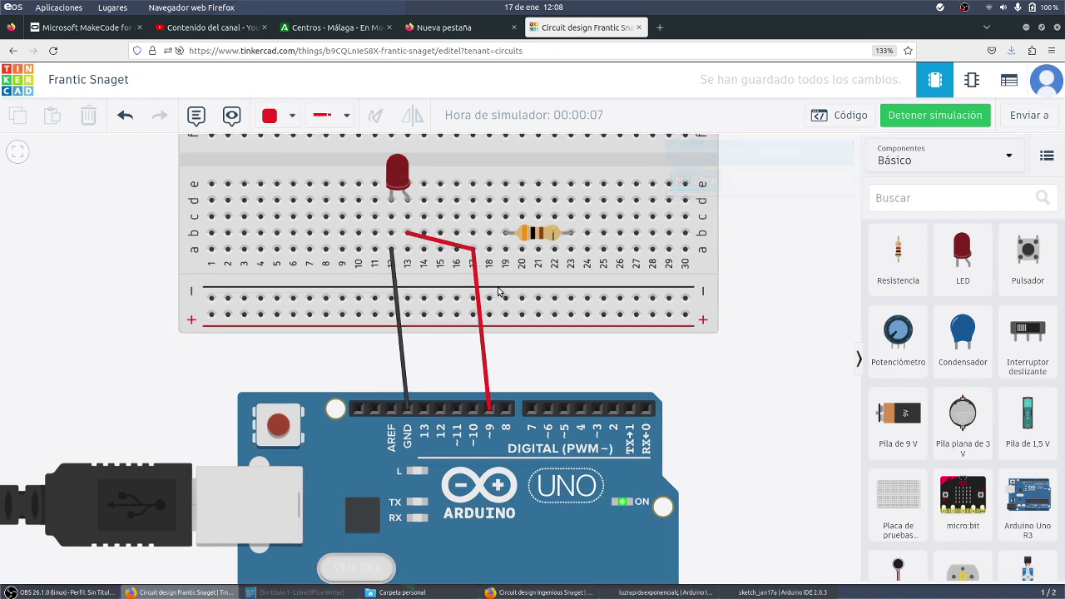
click(461, 248)
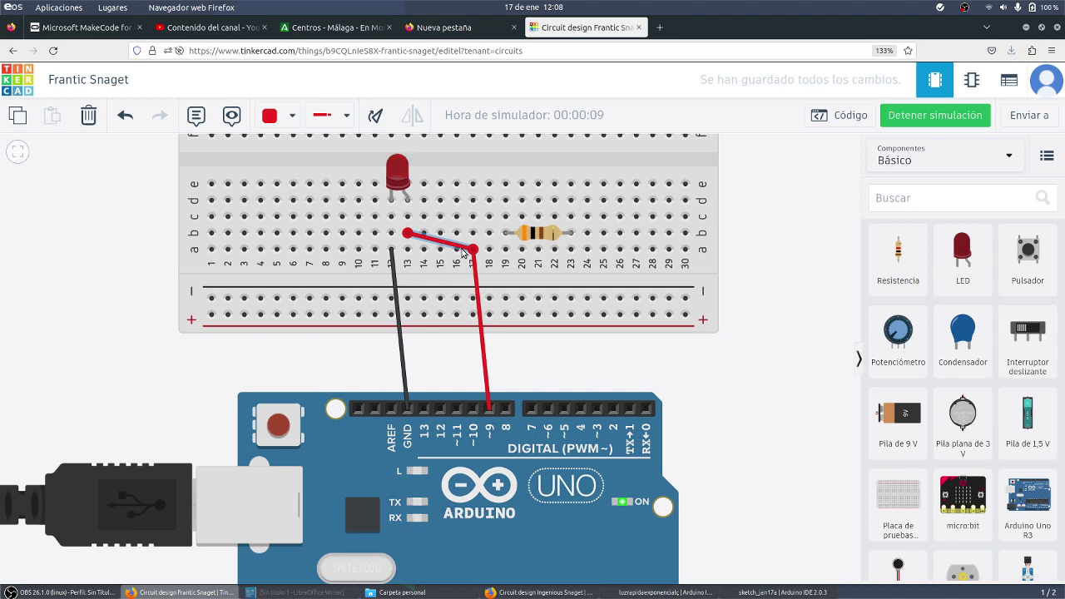
key(Delete)
drag(538, 234, 437, 221)
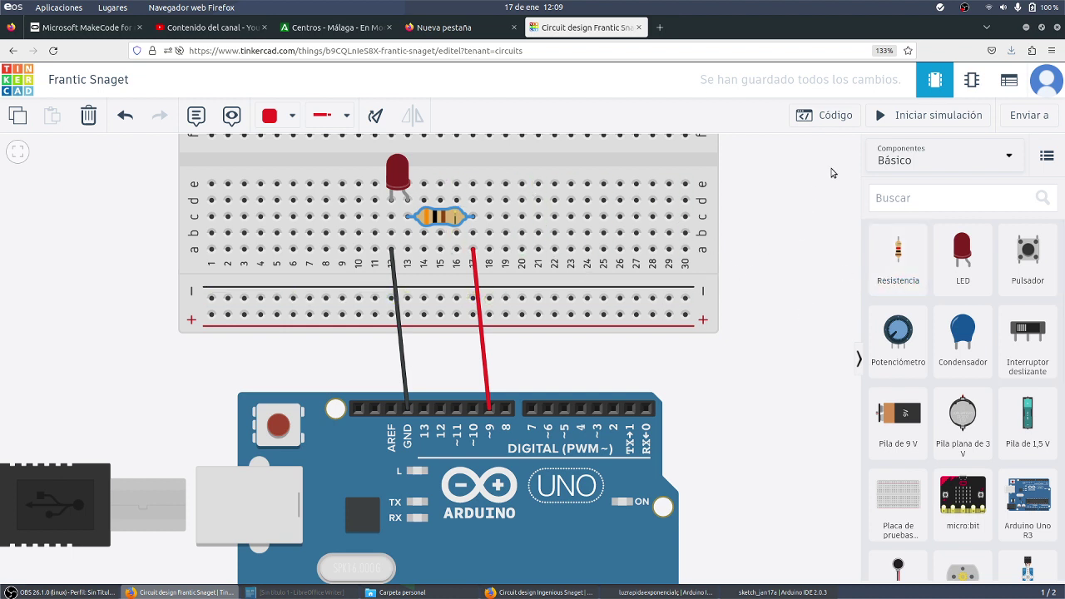
click(835, 116)
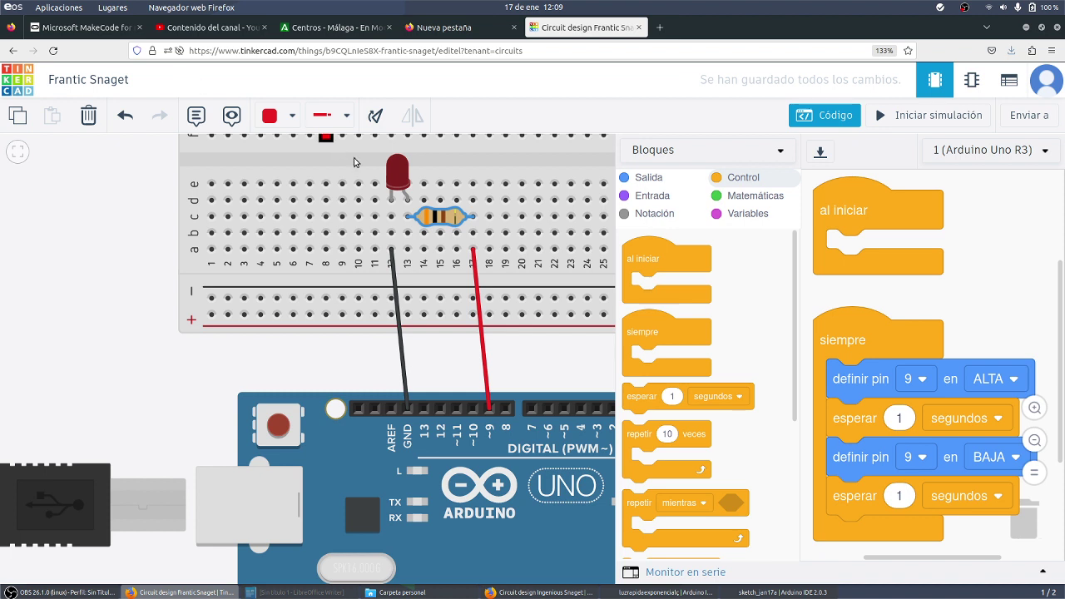
Run and stop the simulation, then rename the design to 'LED Arduino AAyJL'
click(931, 115)
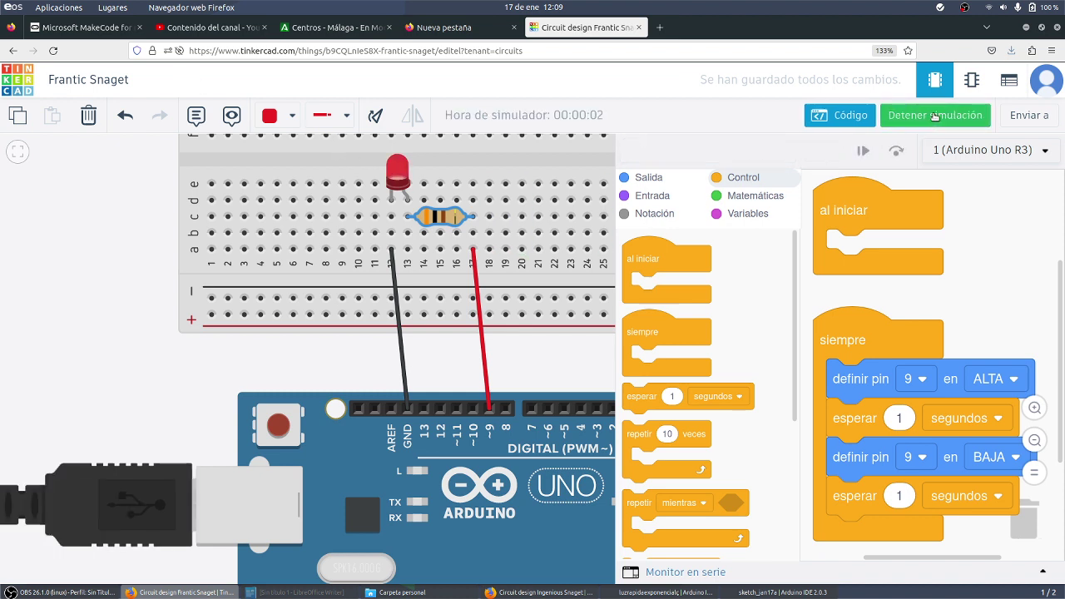
click(935, 114)
click(119, 76)
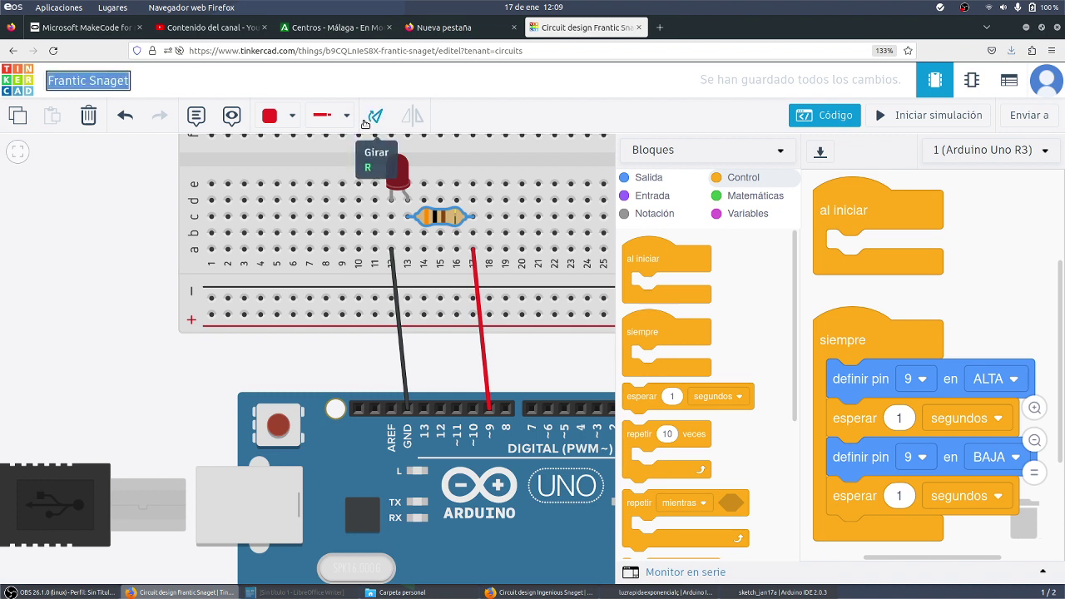
text(LED Arduino)
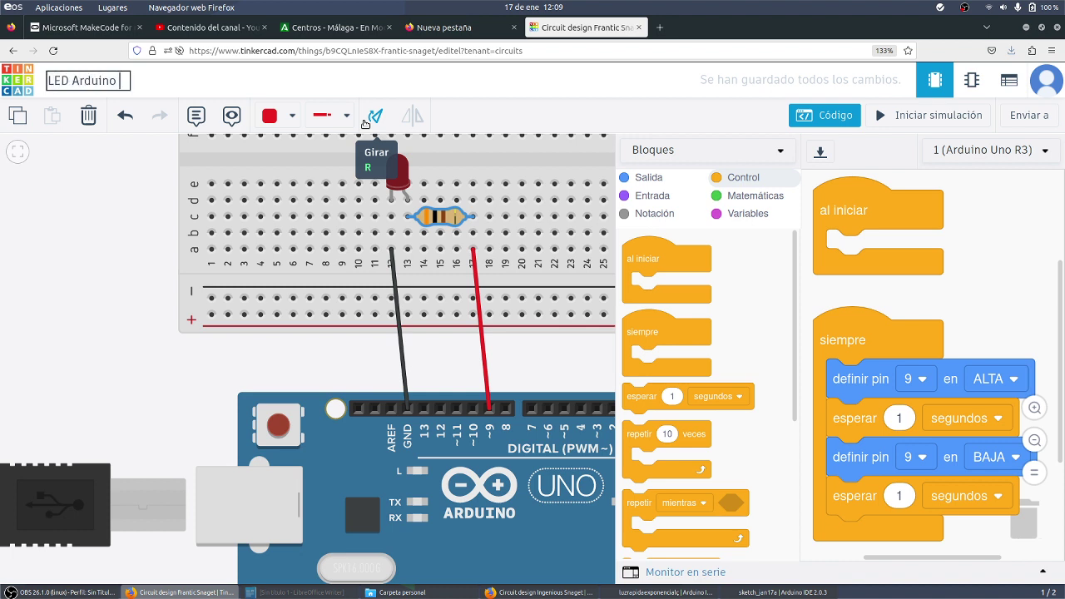
text( AAyJL)
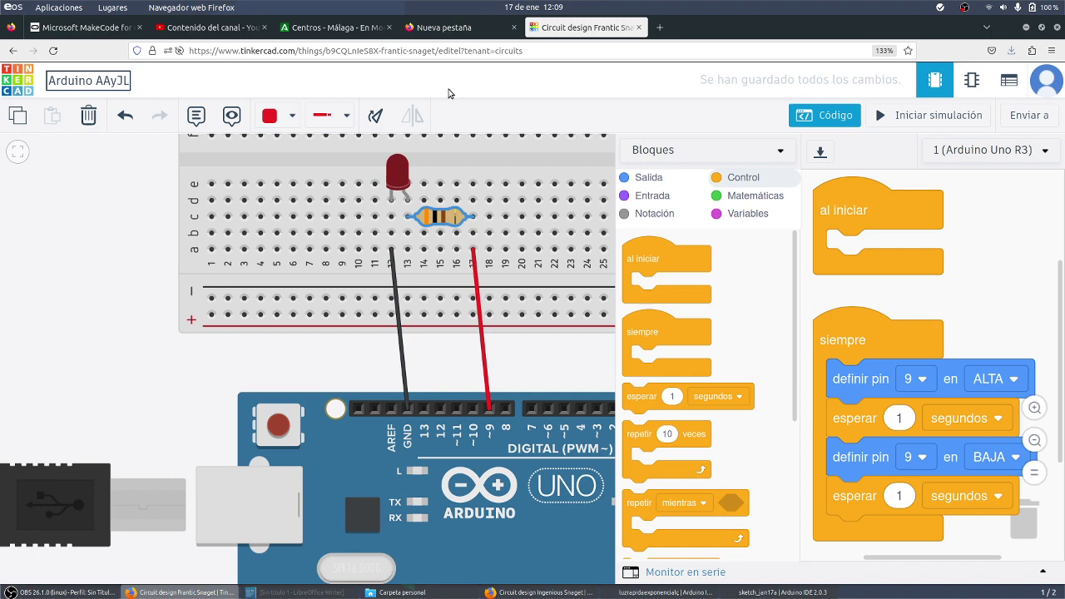
Download the design image as 'Frantic Snaget.png' into Descargas
click(1021, 117)
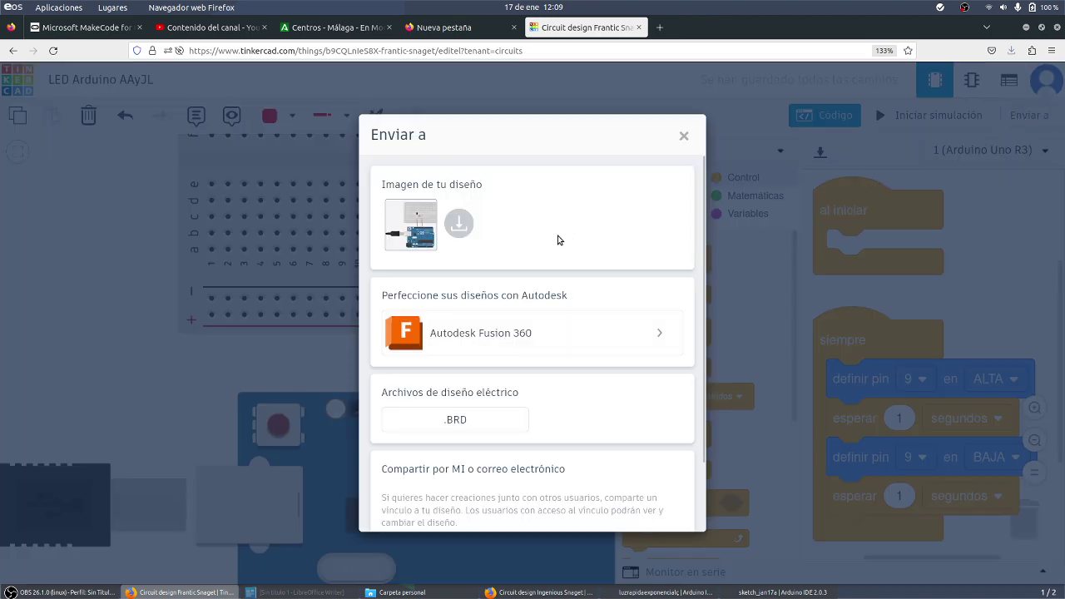
click(466, 228)
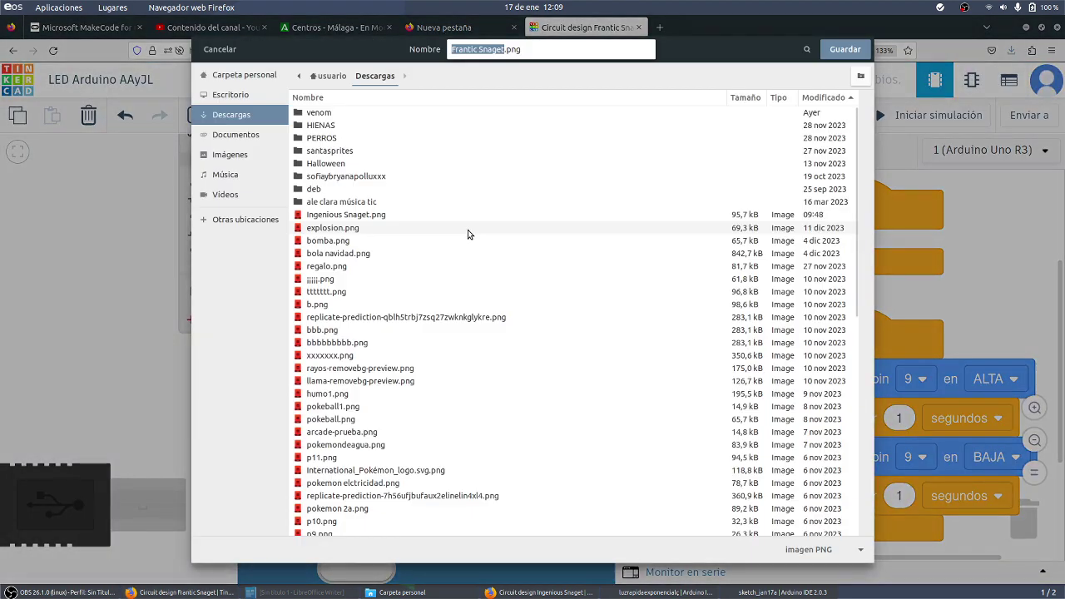
click(845, 49)
click(114, 8)
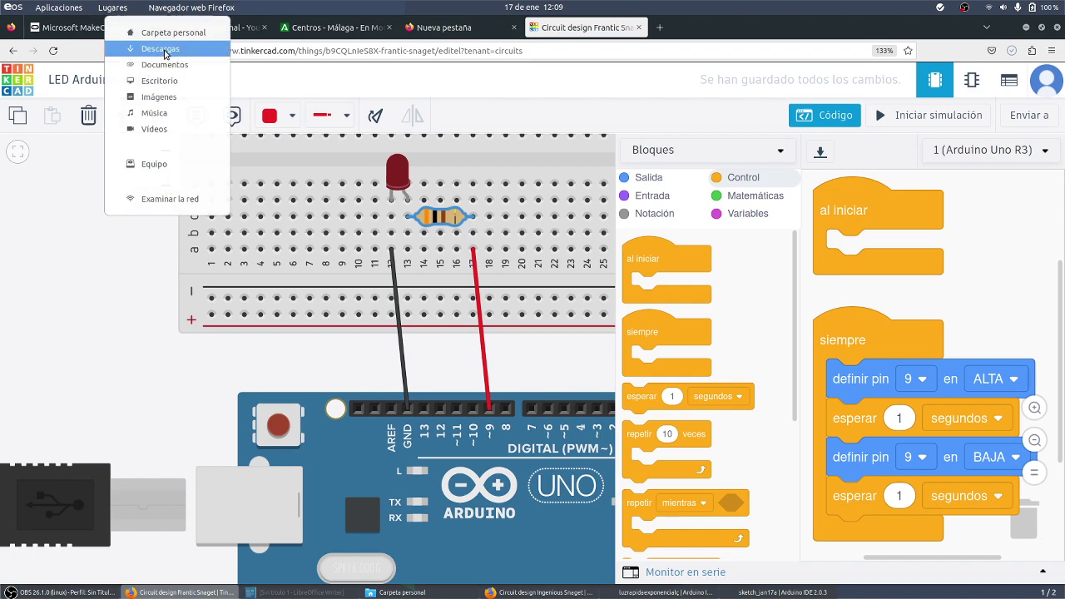
click(160, 49)
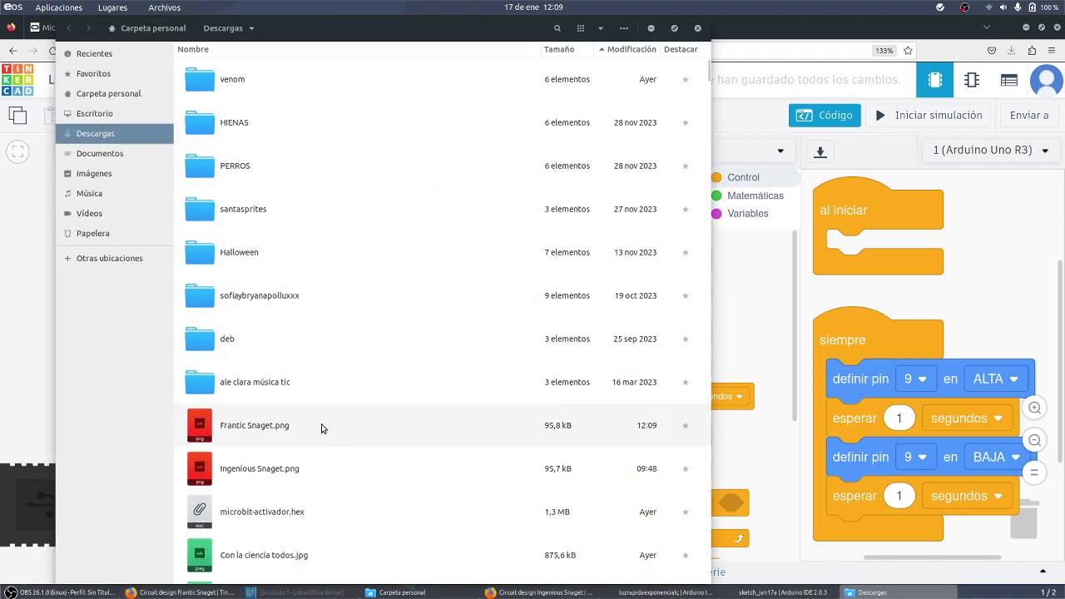
scroll(322, 428, down, 15)
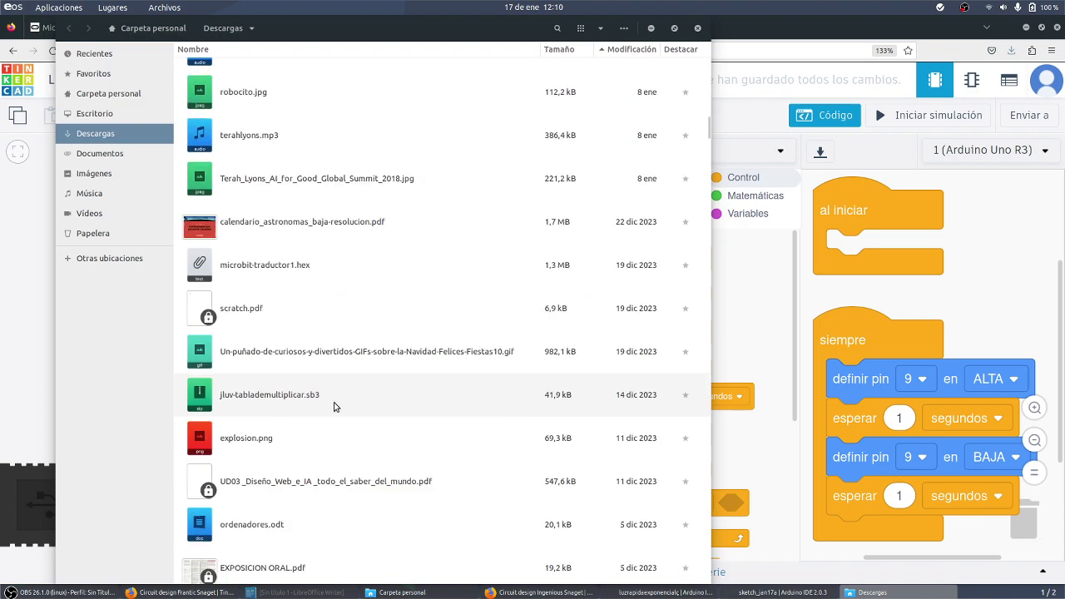
scroll(332, 392, up, 15)
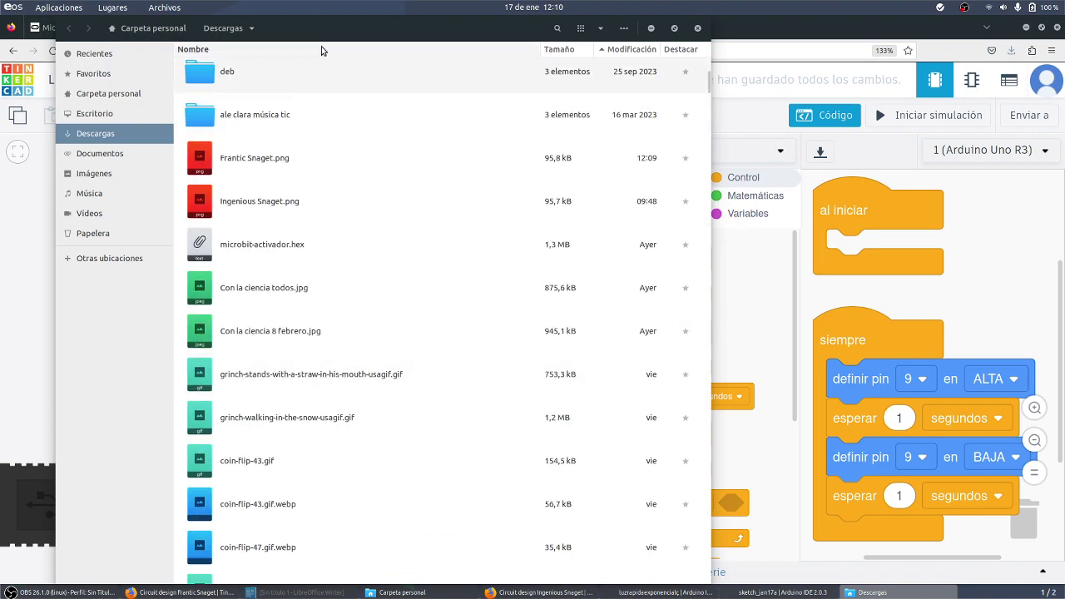
drag(328, 42, 594, 89)
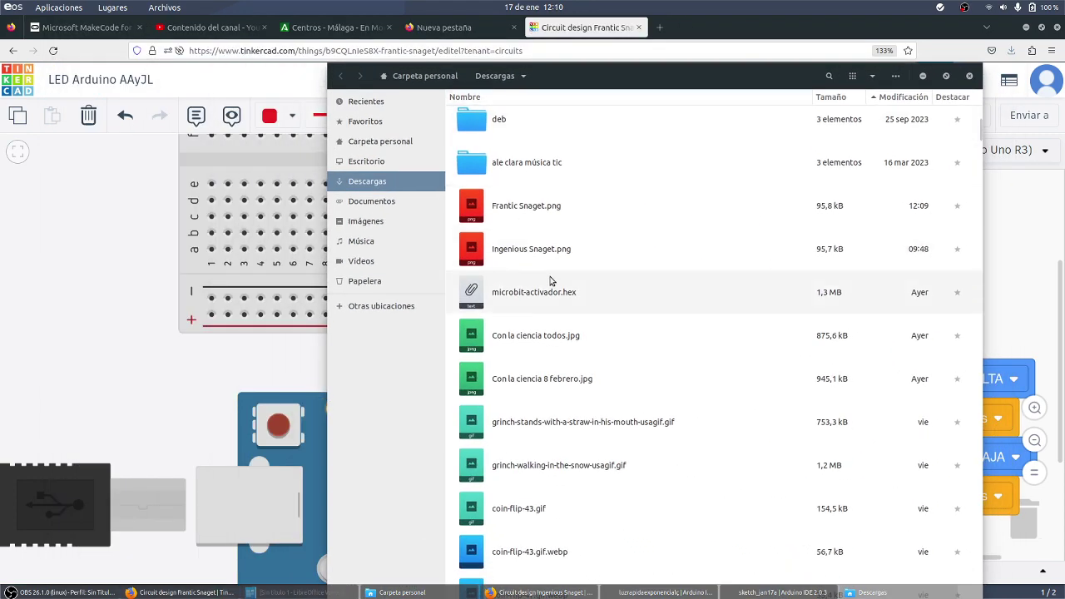
click(398, 200)
click(387, 181)
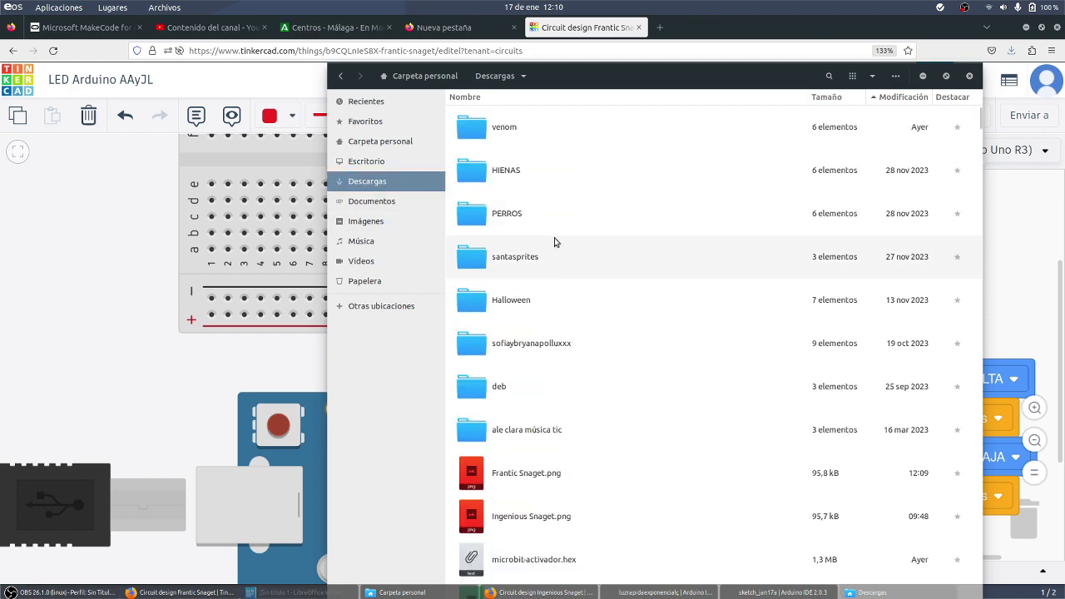
click(303, 83)
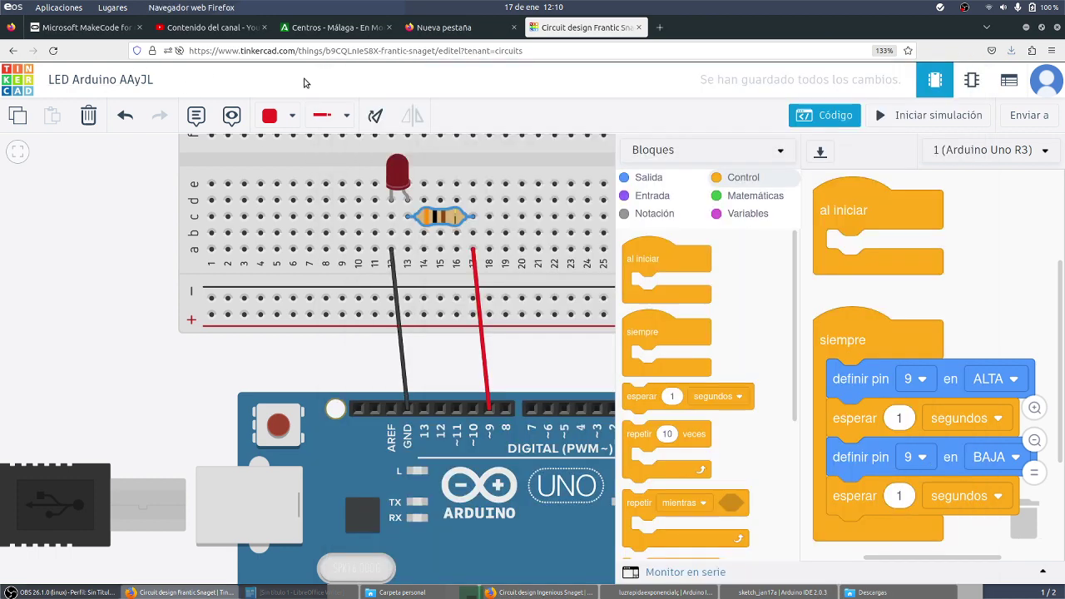
Export the design image again, saving it to Descargas as 'LED ARDUINO AAyJL.png'
click(1033, 116)
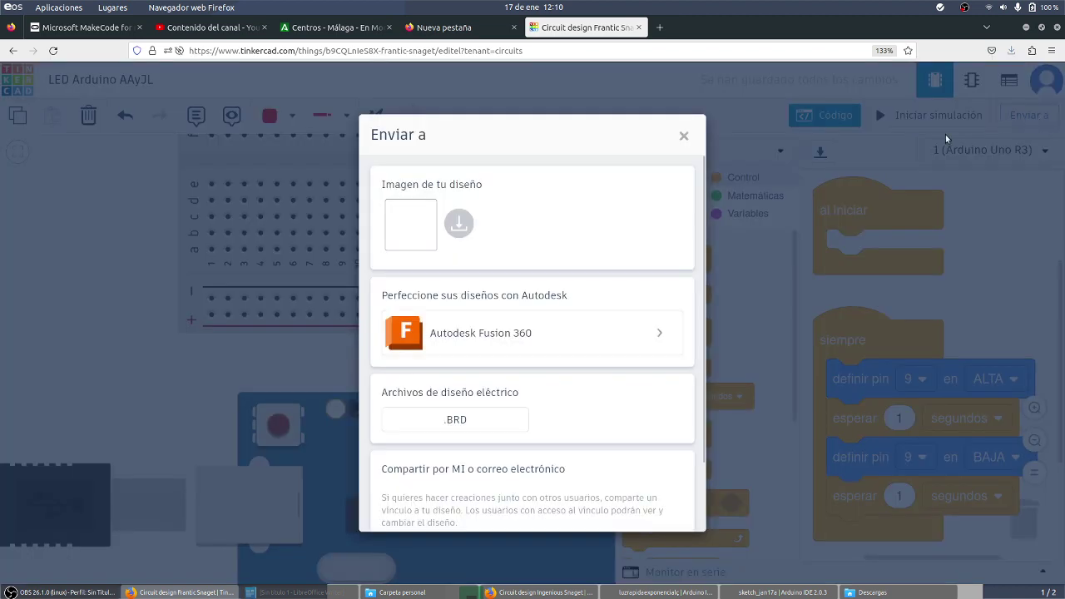
click(457, 224)
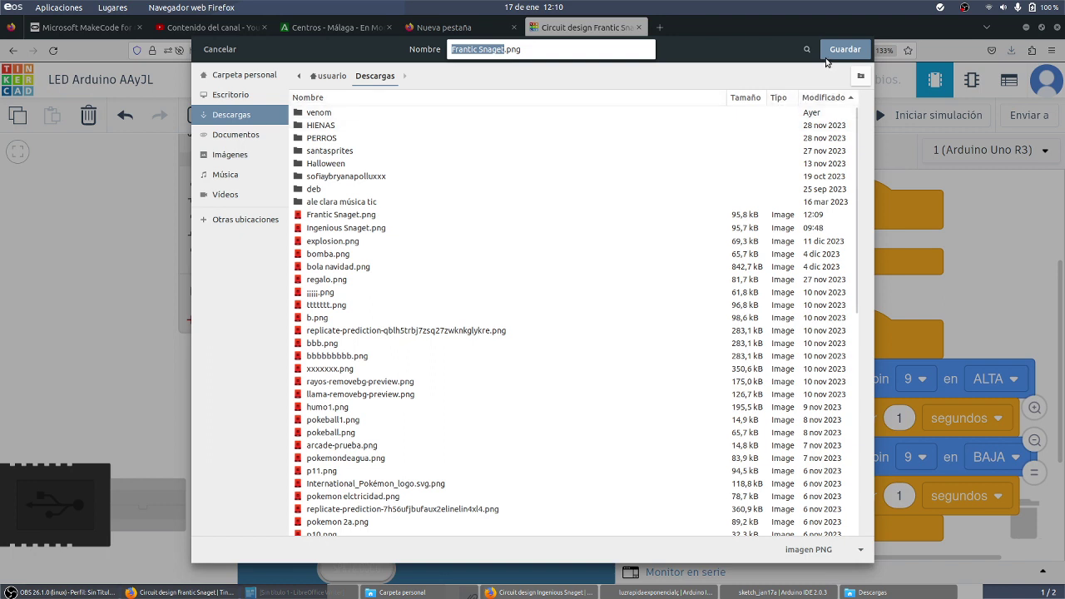
text(LED ARD)
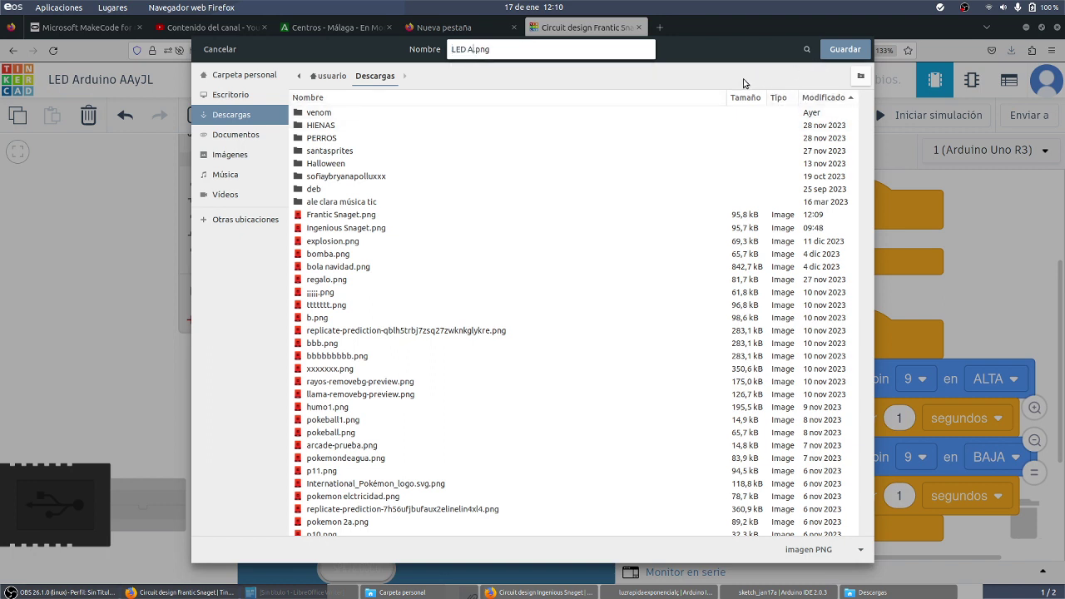
text(UINO AAyJL)
click(845, 49)
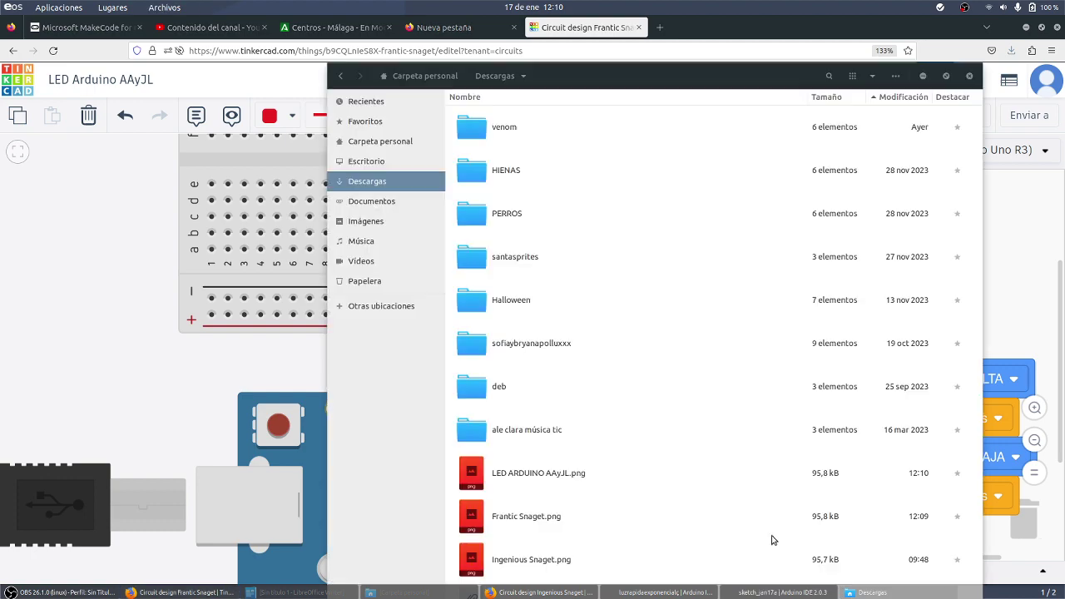
click(872, 592)
double_click(525, 469)
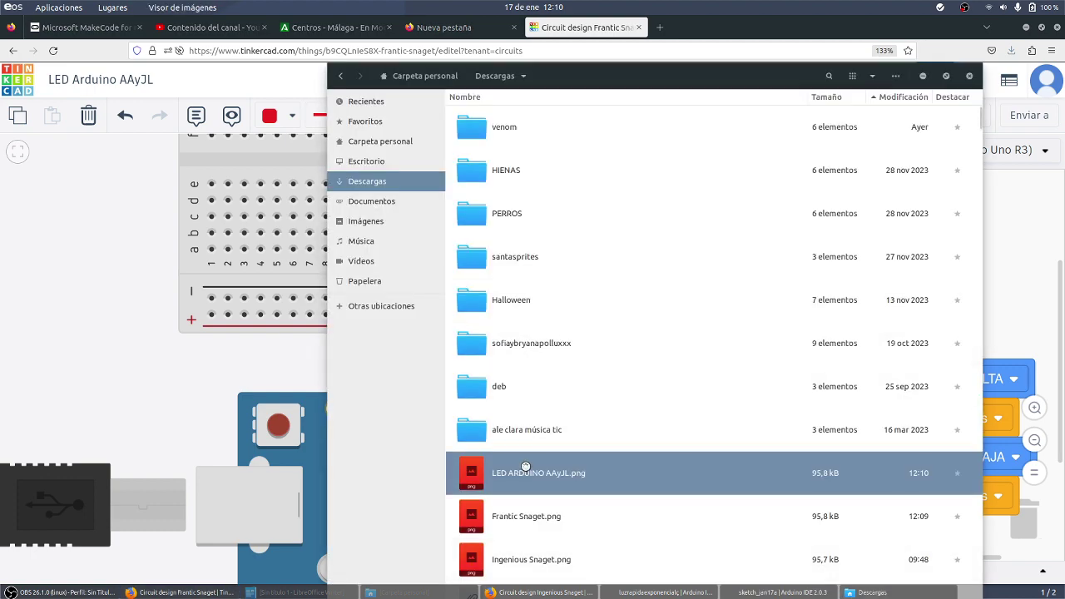
scroll(566, 252, up, 8)
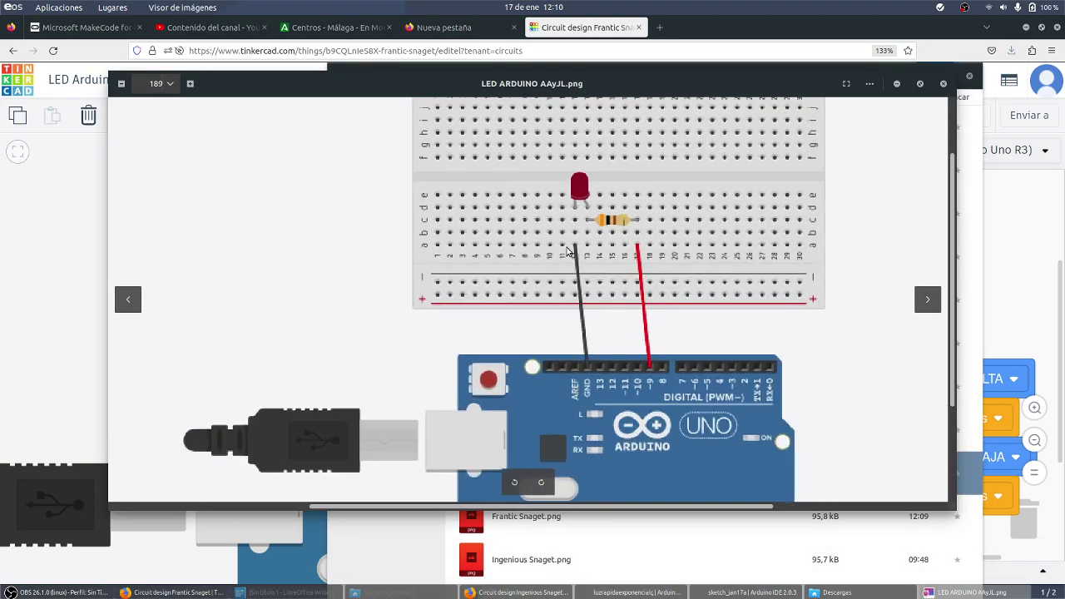
scroll(567, 252, down, 5)
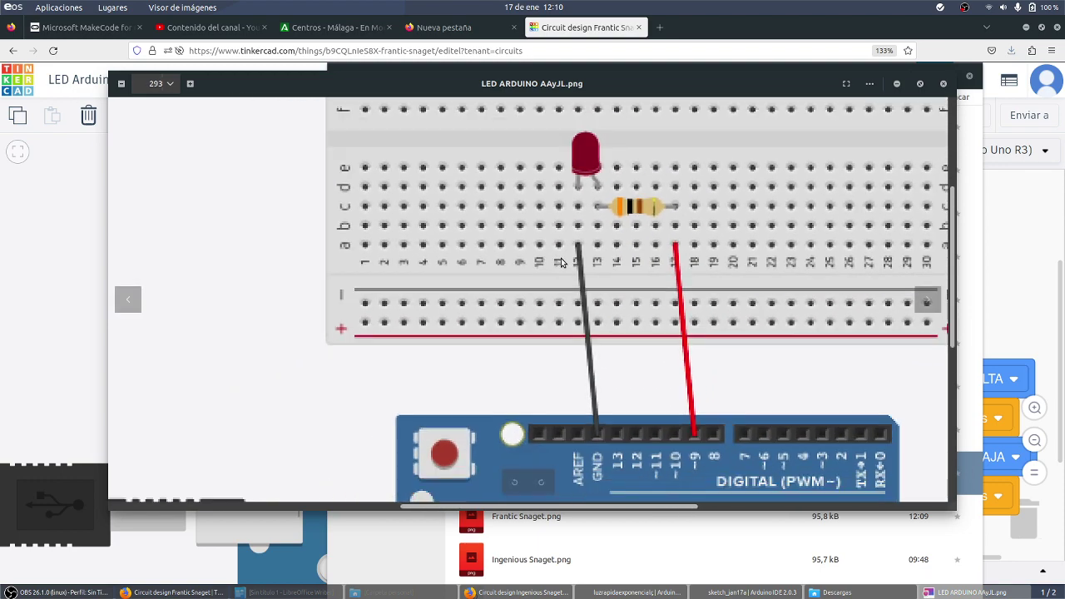
scroll(561, 264, down, 2)
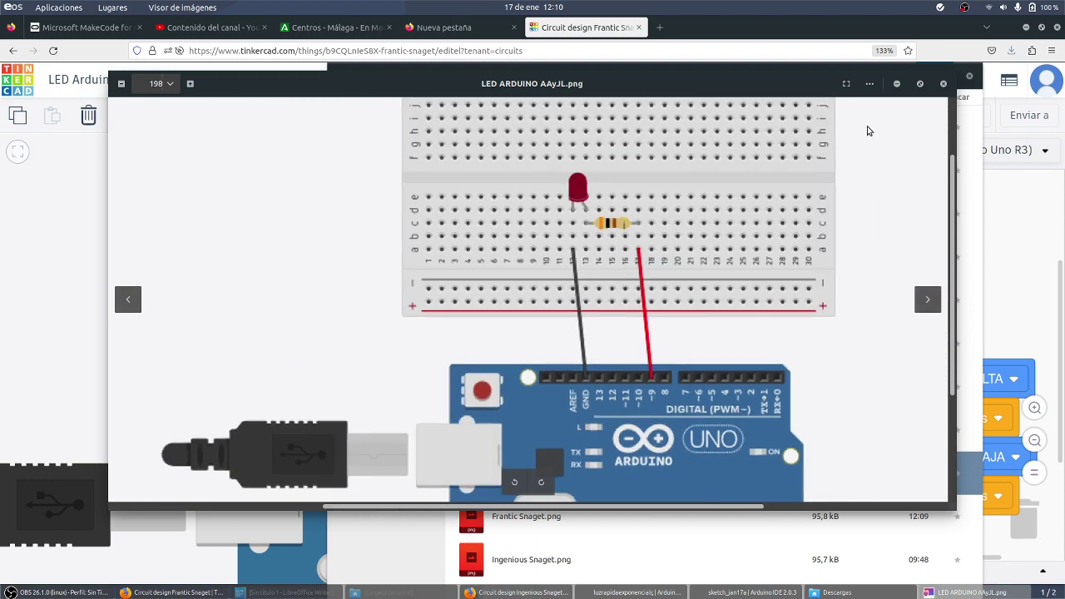
click(944, 84)
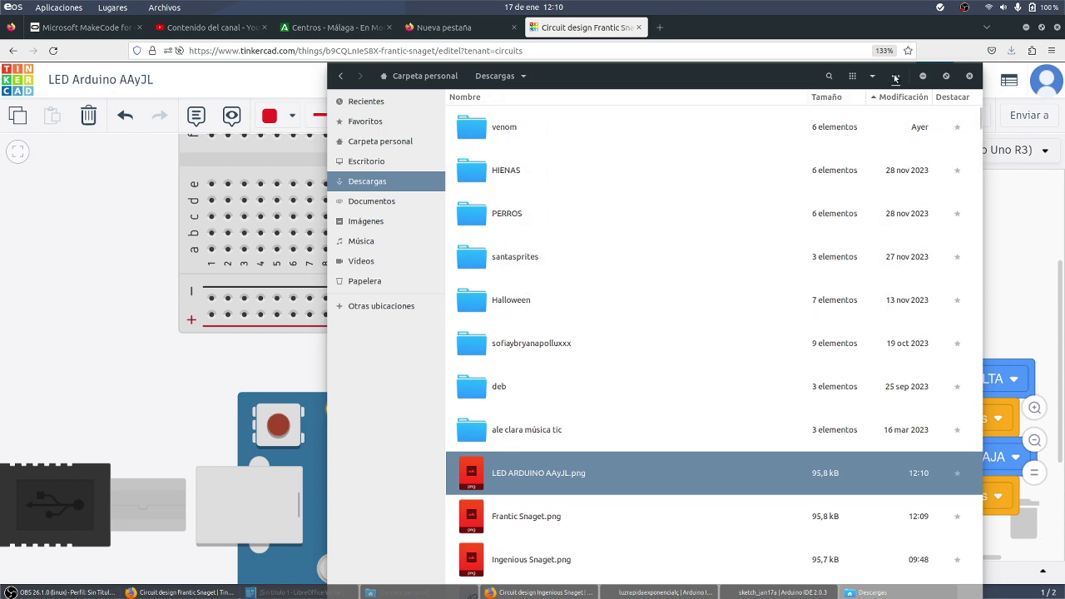
click(923, 76)
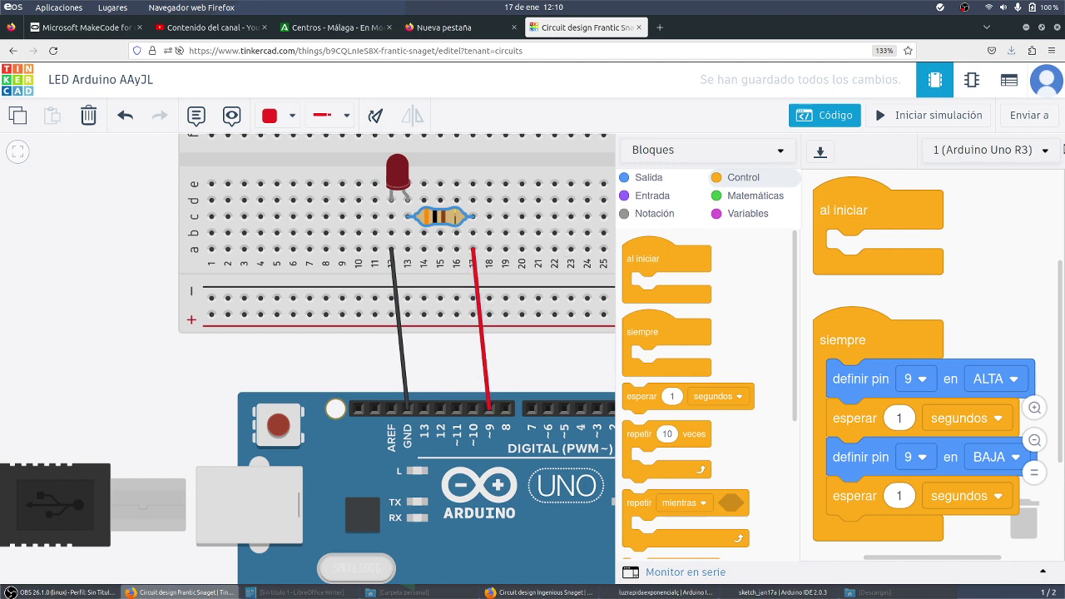
Copy the design's Invitar a personas collaboration link, then open a new Firefox tab
click(1031, 116)
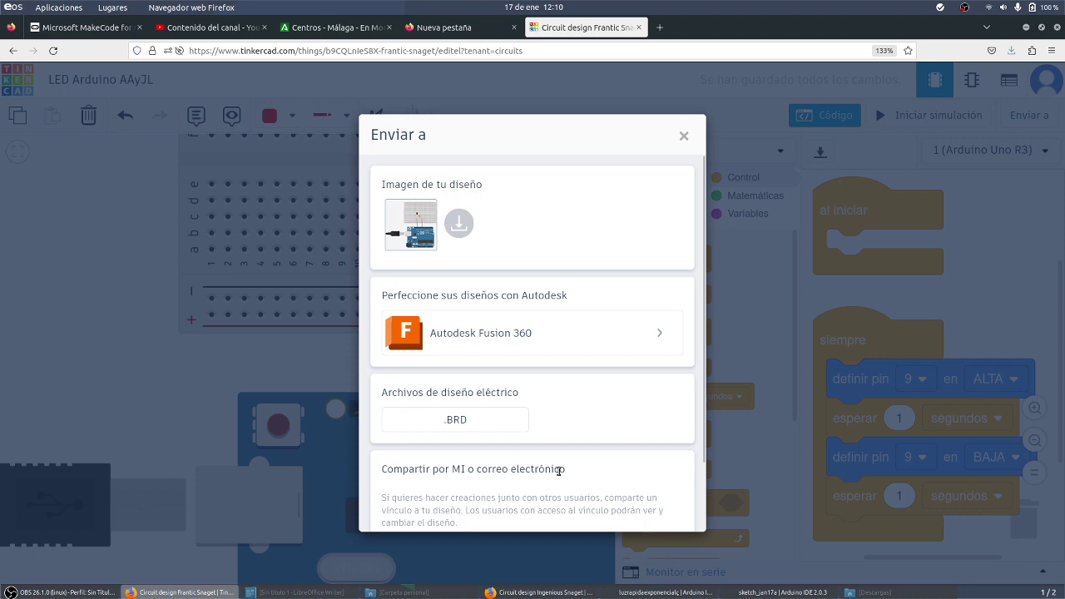
scroll(534, 500, down, 2)
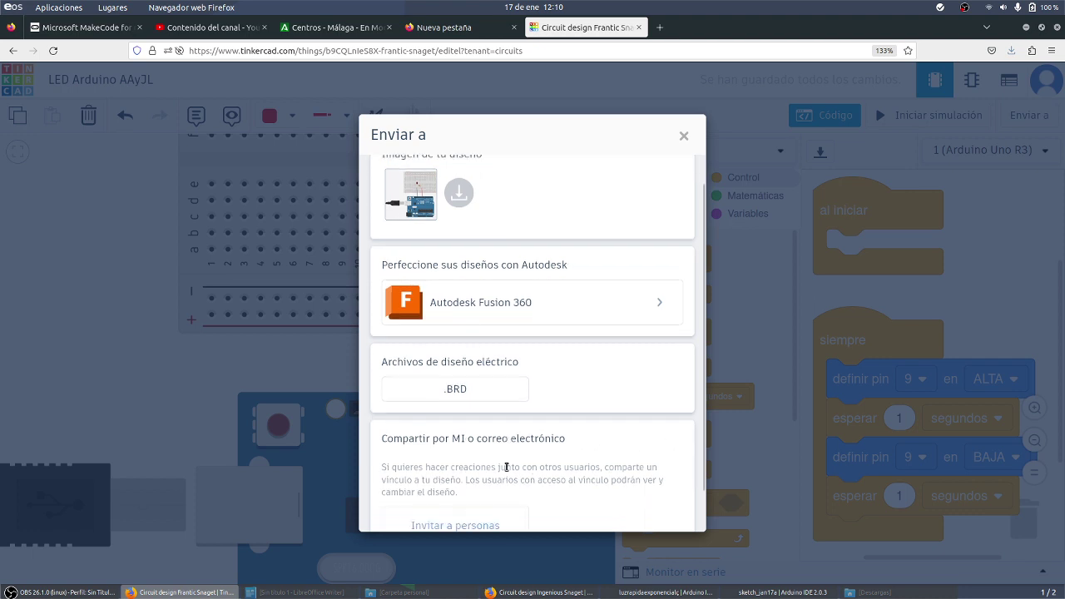
click(487, 483)
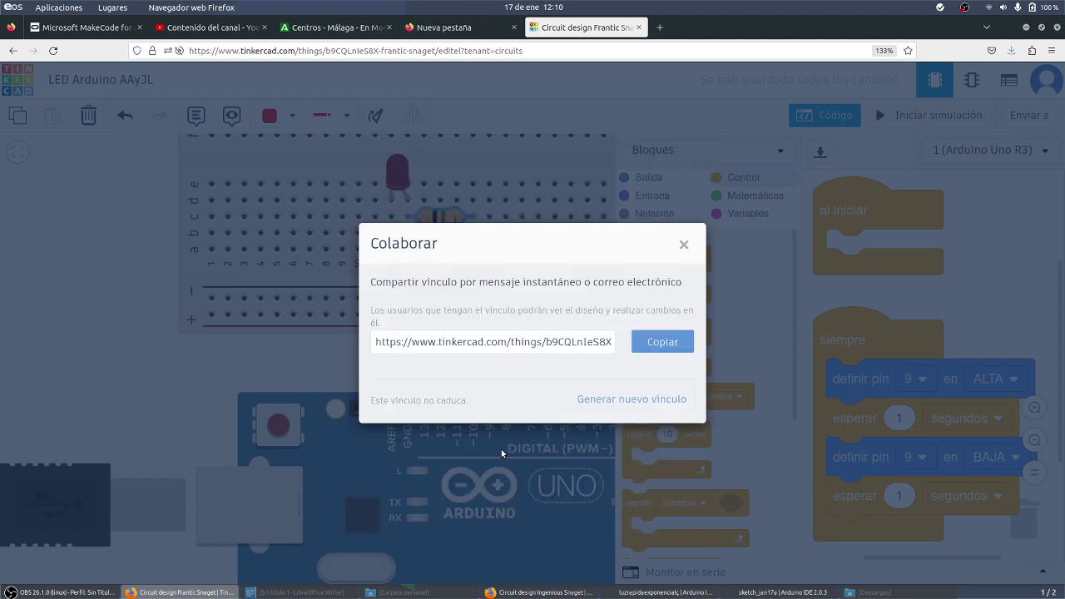
click(654, 342)
click(659, 27)
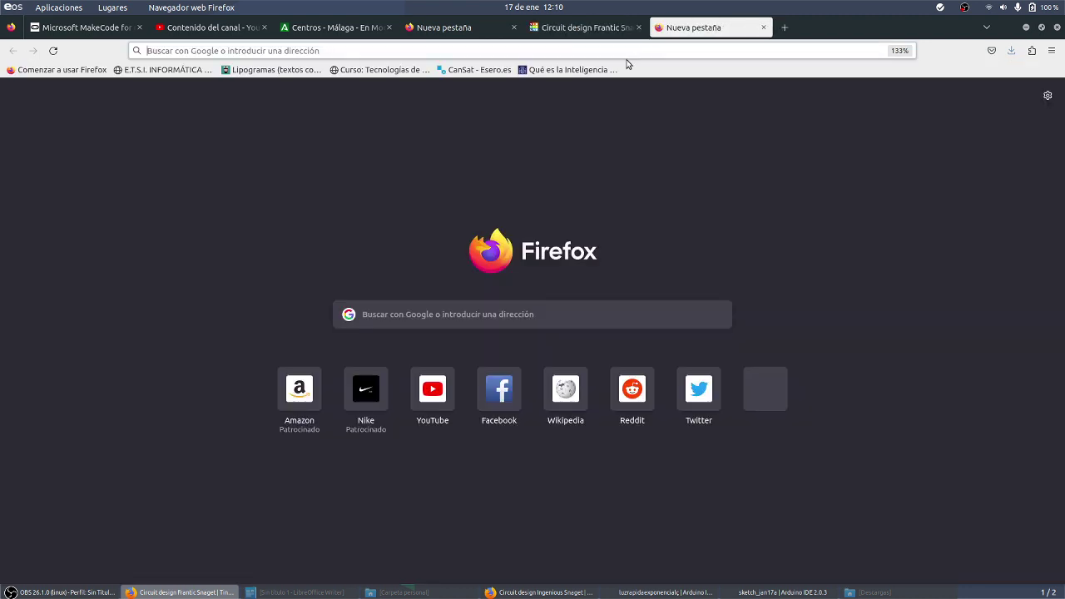
Paste the copied Tinkercad share link into the new tab's address bar and load it
click(628, 52)
key(Return)
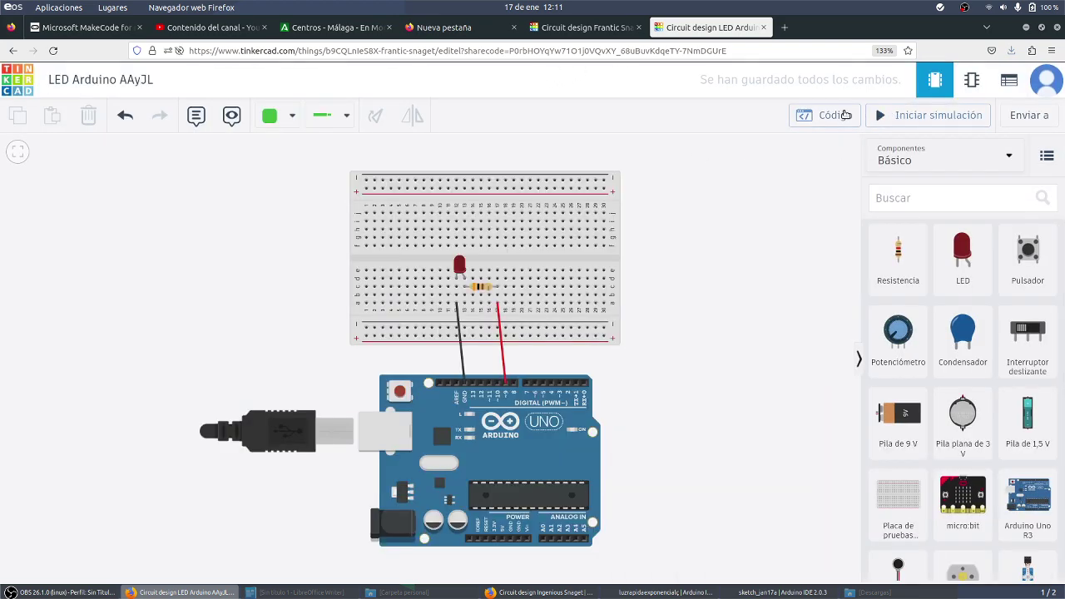
Briefly view the shared design's block code, then bring the OBS Studio window forward
click(843, 115)
click(843, 115)
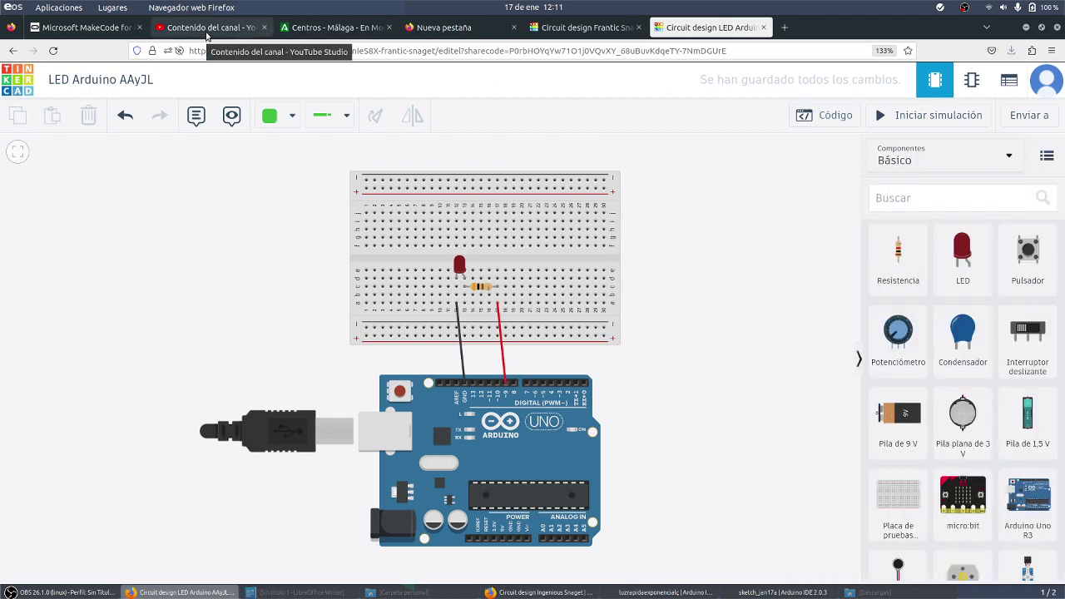
click(103, 593)
click(103, 593)
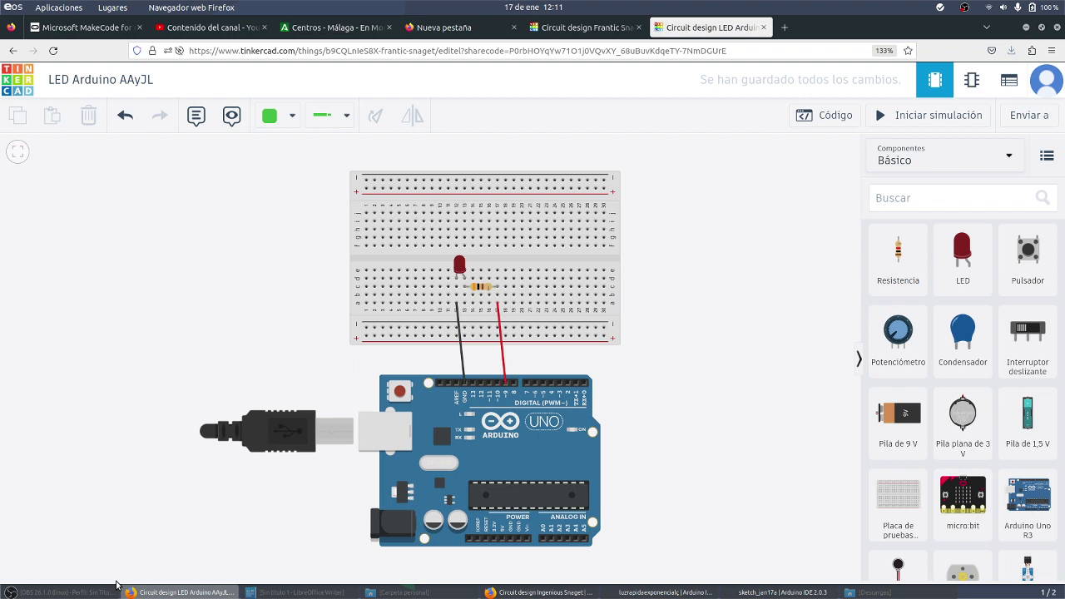
click(67, 592)
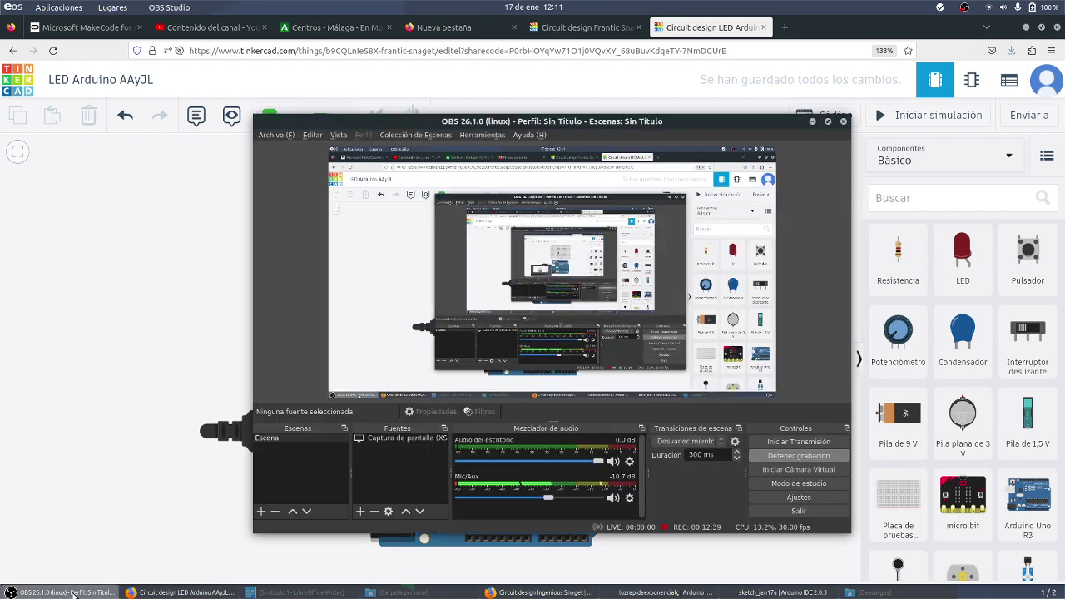